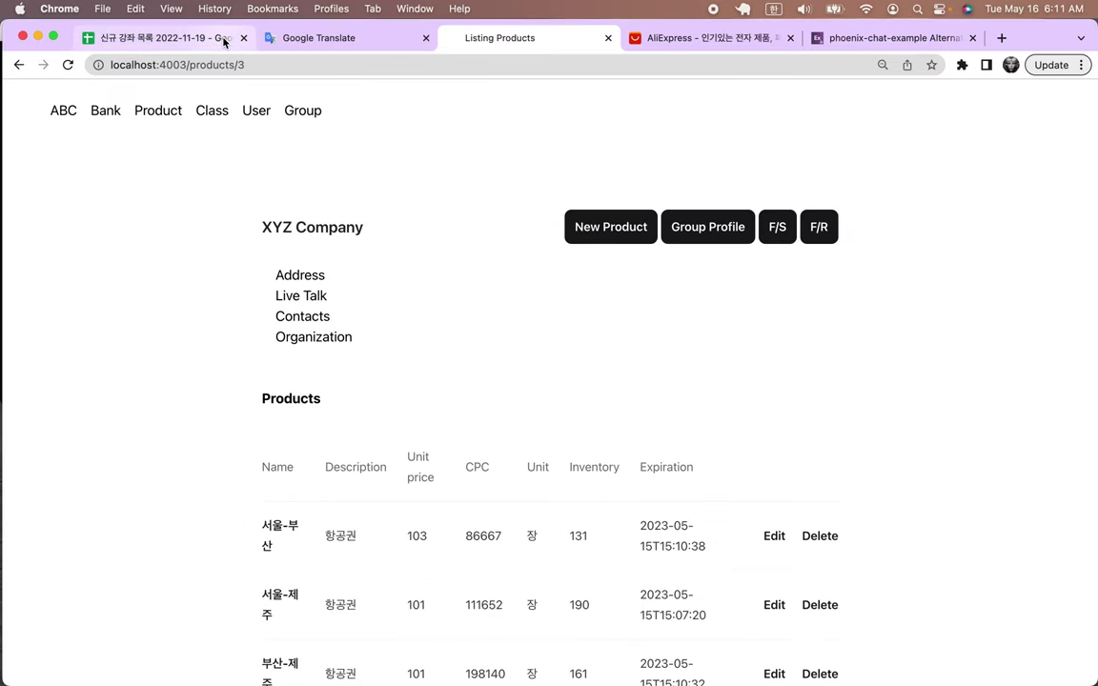
Step: Switch to the Google Sheets notes and enter "ABC Bank & Market =>" in cell B7
left_click(220, 39)
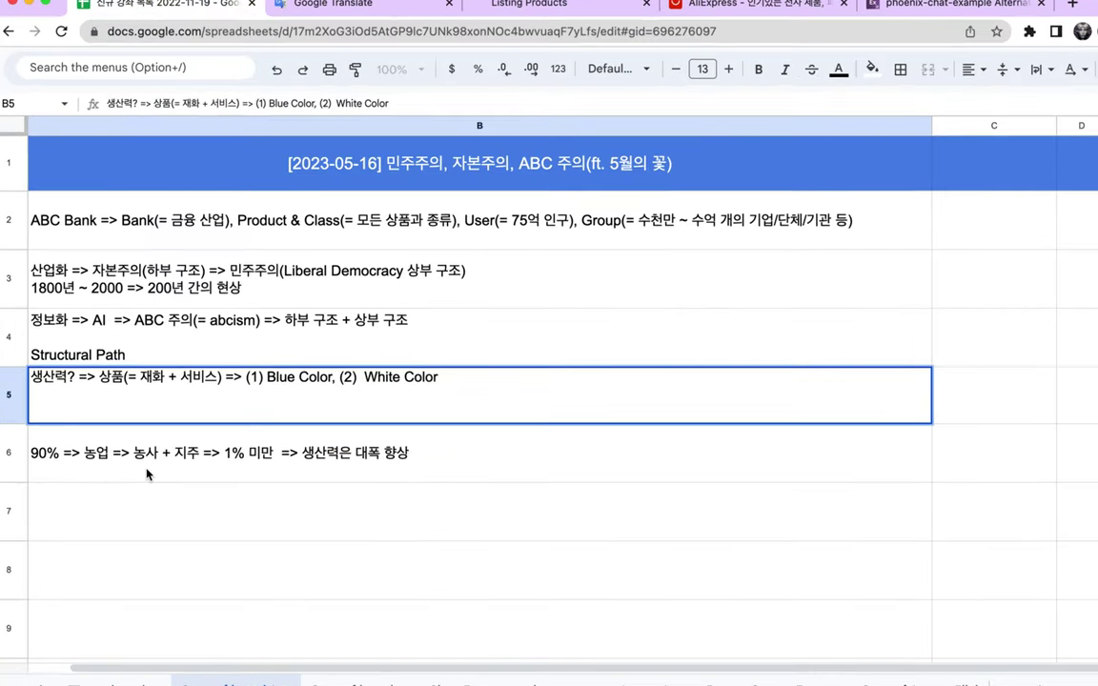
left_click(109, 508)
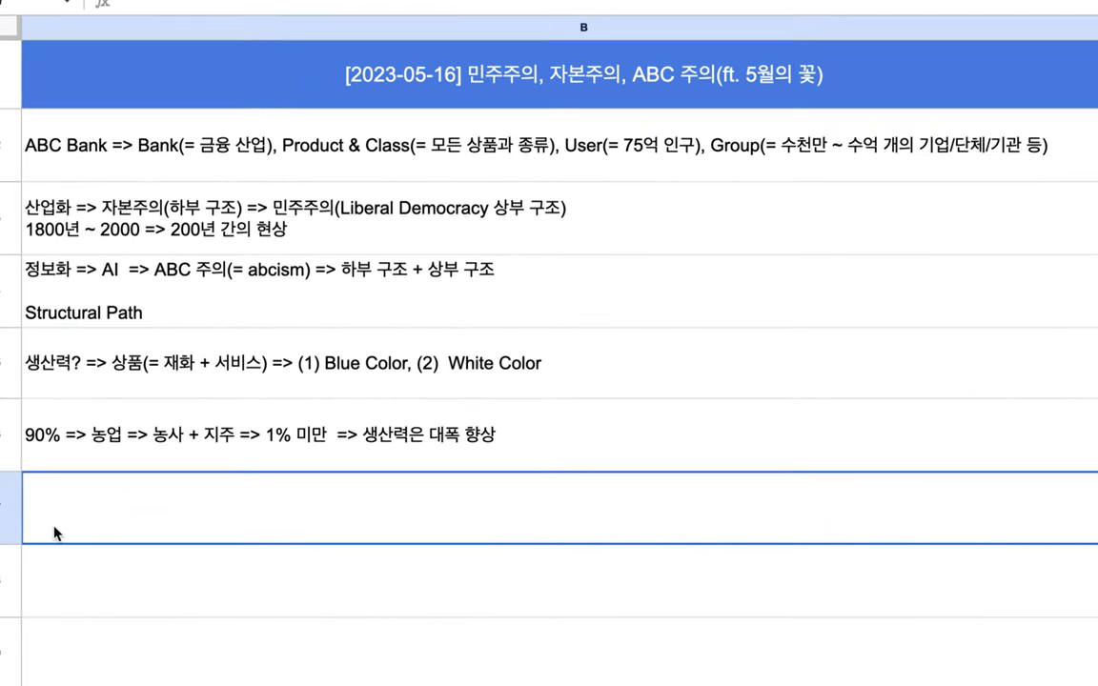
double_click(63, 526)
type("ABC")
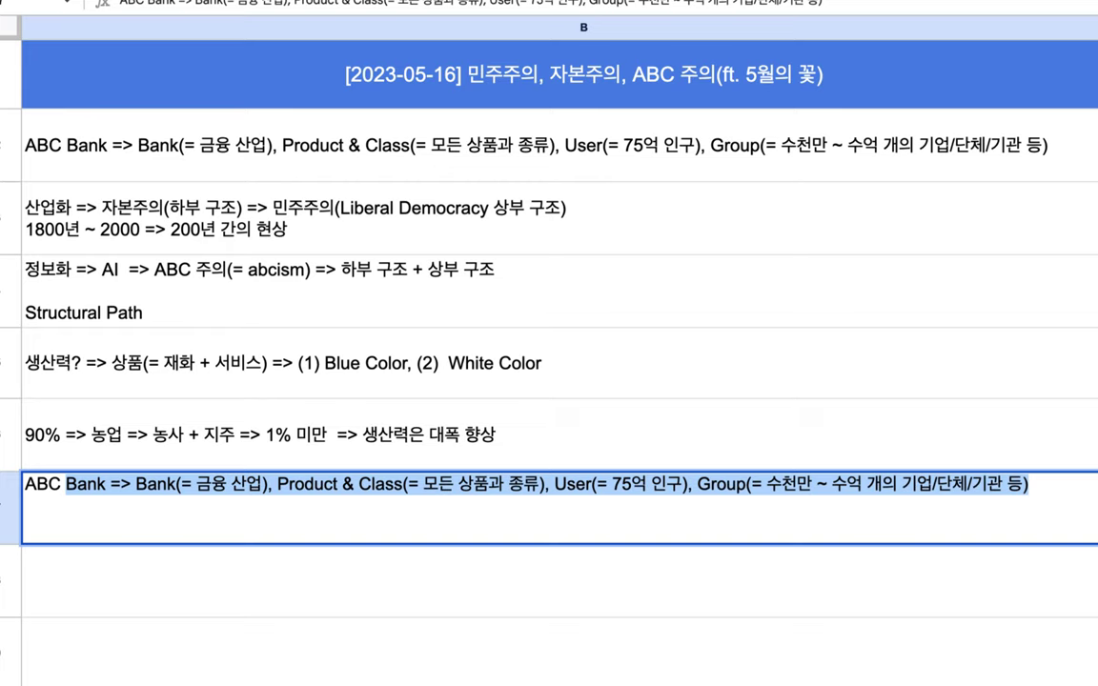
type(" Bank & ")
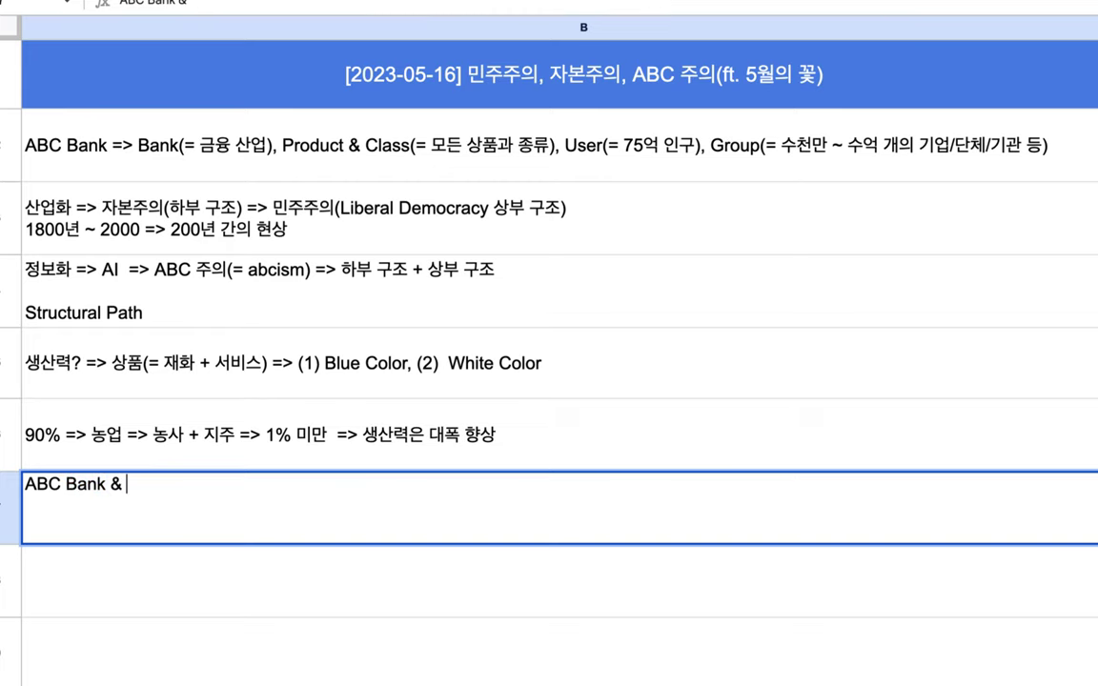
type("Market =>")
Step: Copy "(2) White Color" from cell B5 to the end of B7 and append "=> 100% 자동화"
double_click(550, 363)
left_click(408, 343)
key("BackSpace")
type(",")
left_click(589, 348, "shift")
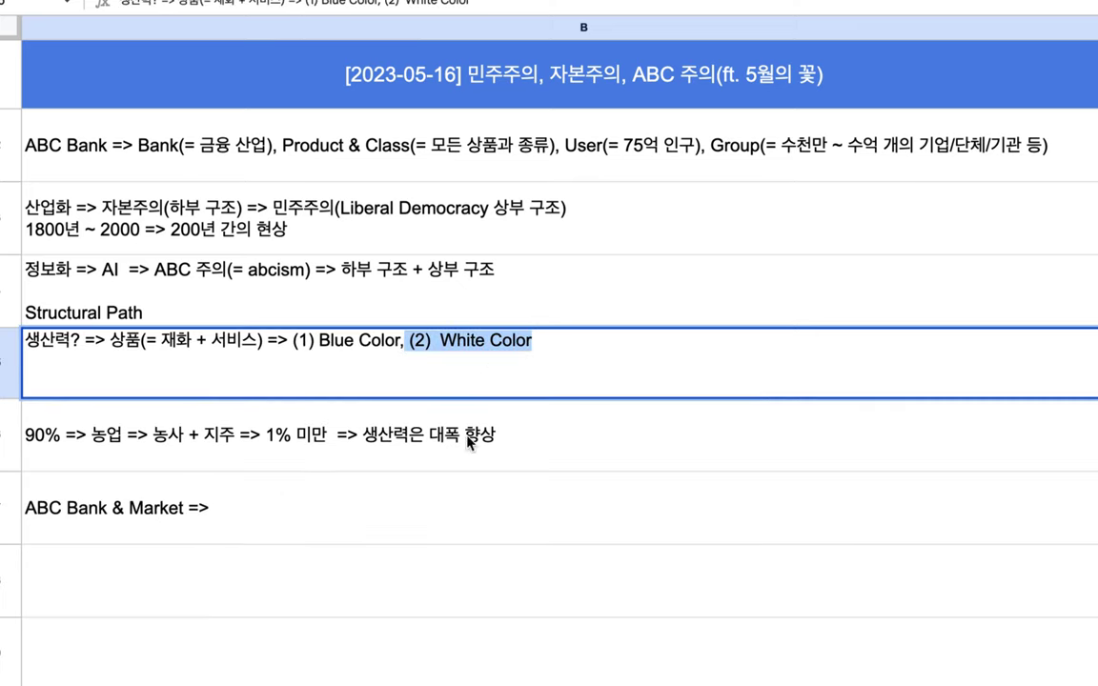
key("ctrl+c")
double_click(298, 526)
key("ctrl+v")
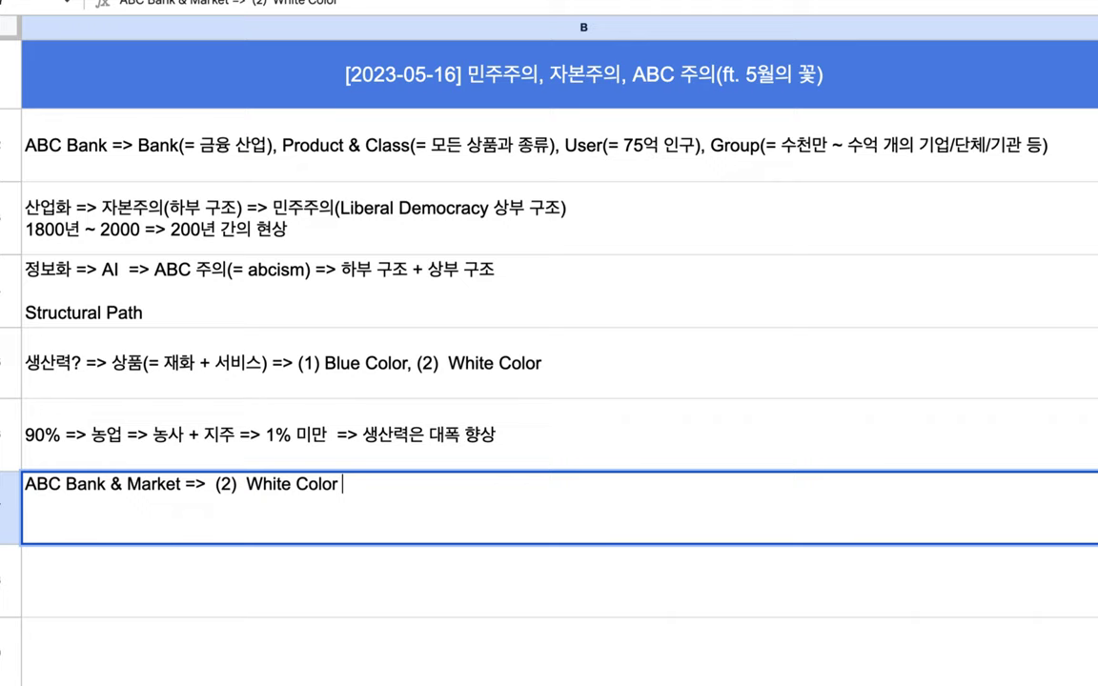
type("=> 100% 자동화")
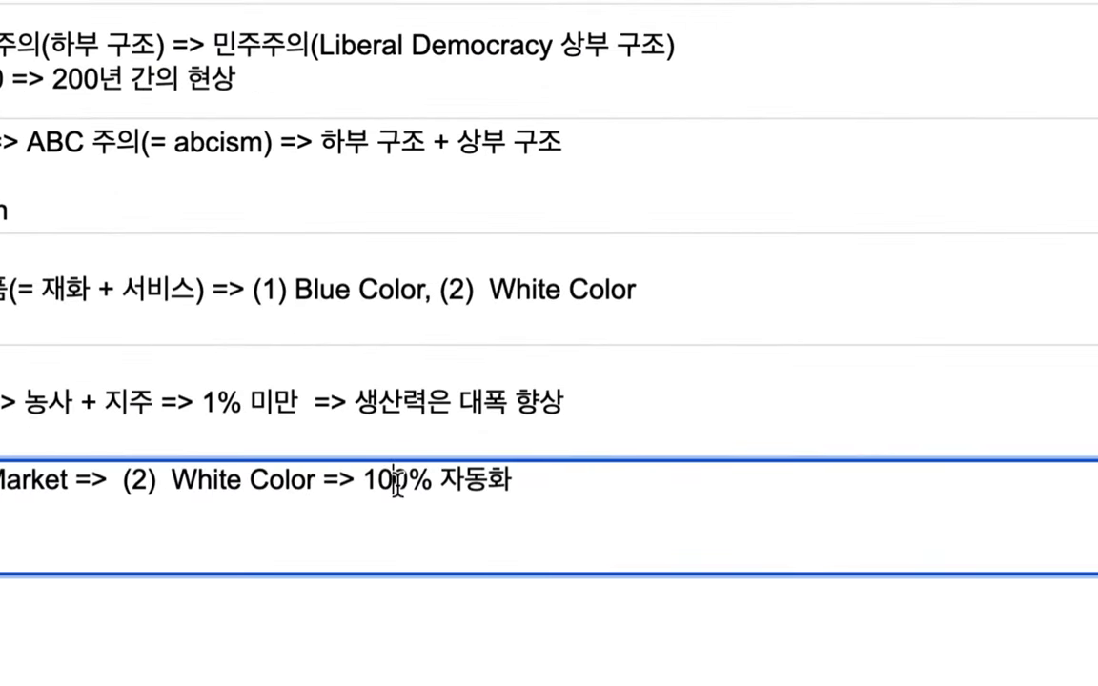
Step: Change the automation percentage in cell B7 to the range "70% ~ 100%"
left_click(395, 486)
key("BackSpace")
key("BackSpace")
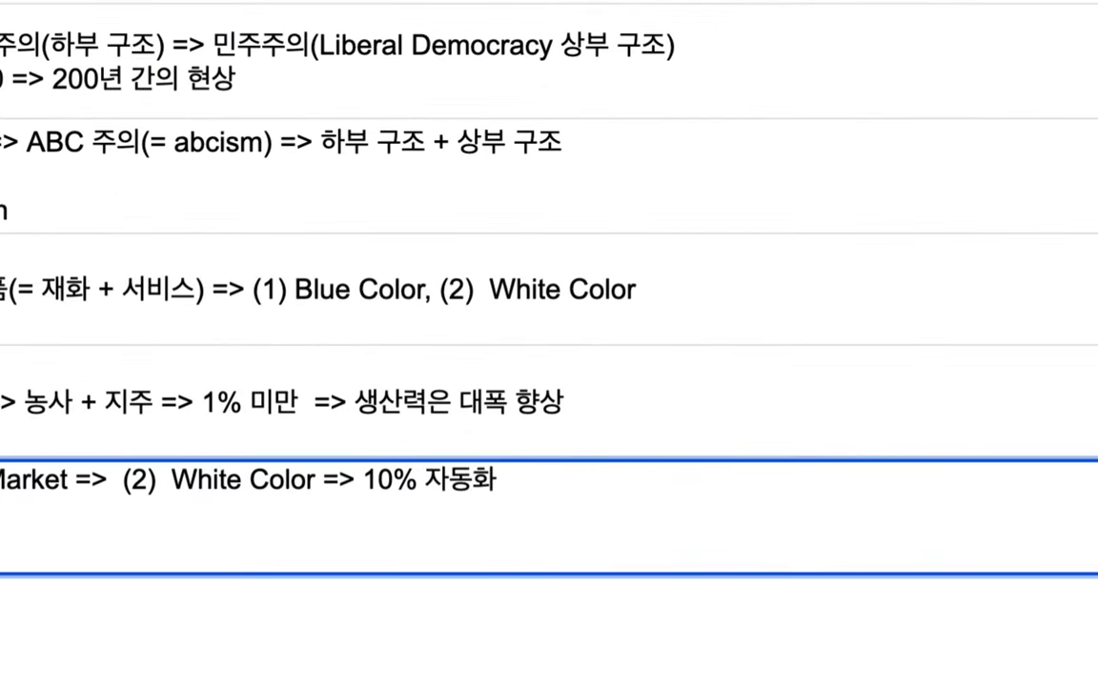
type("7")
left_click(426, 480)
type("~ 100%")
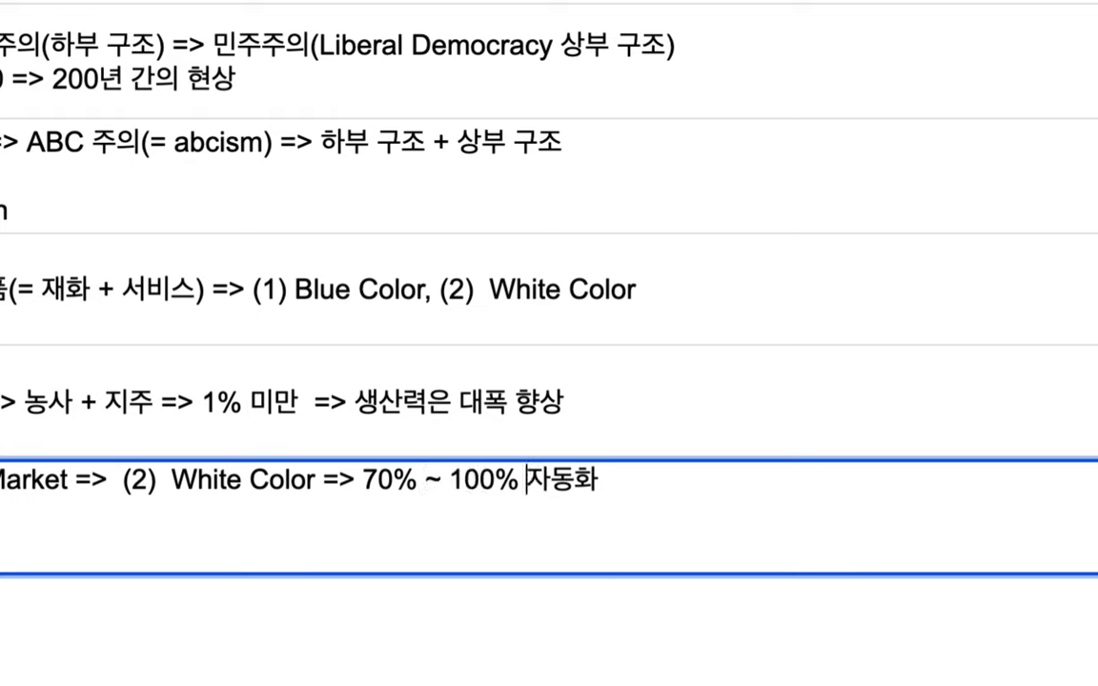
left_click_drag(171, 480, 686, 488)
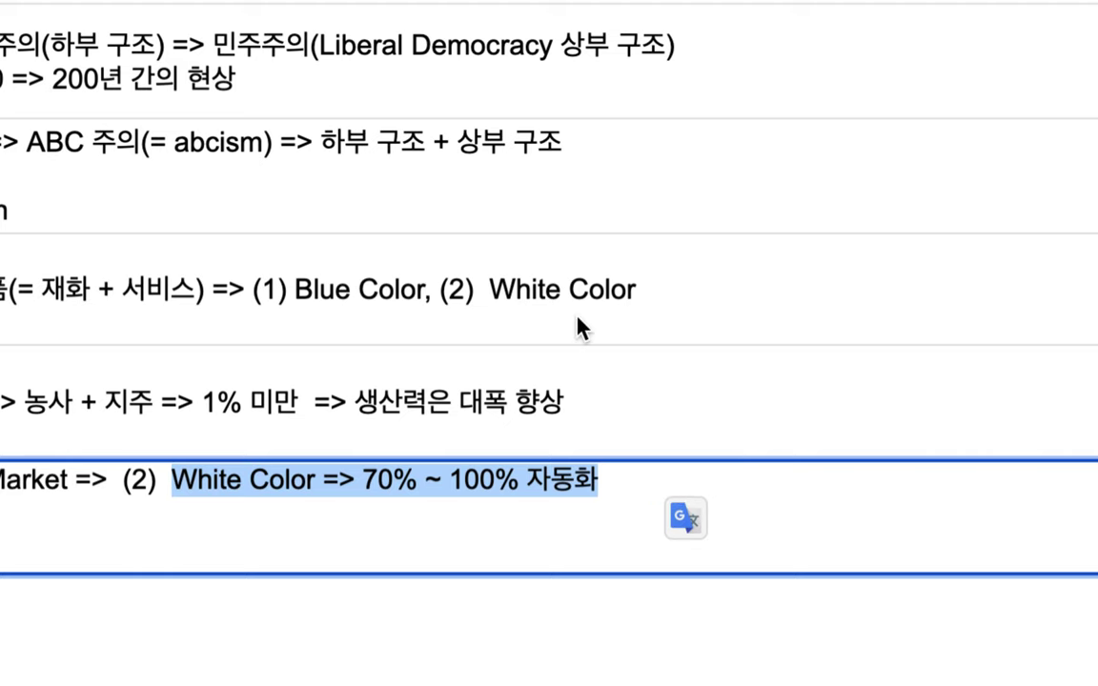
Step: Add "(= 70%)" after White Color and "(= 30%)" after Blue Color in cell B5
left_click(626, 289)
double_click(626, 288)
type("(= ")
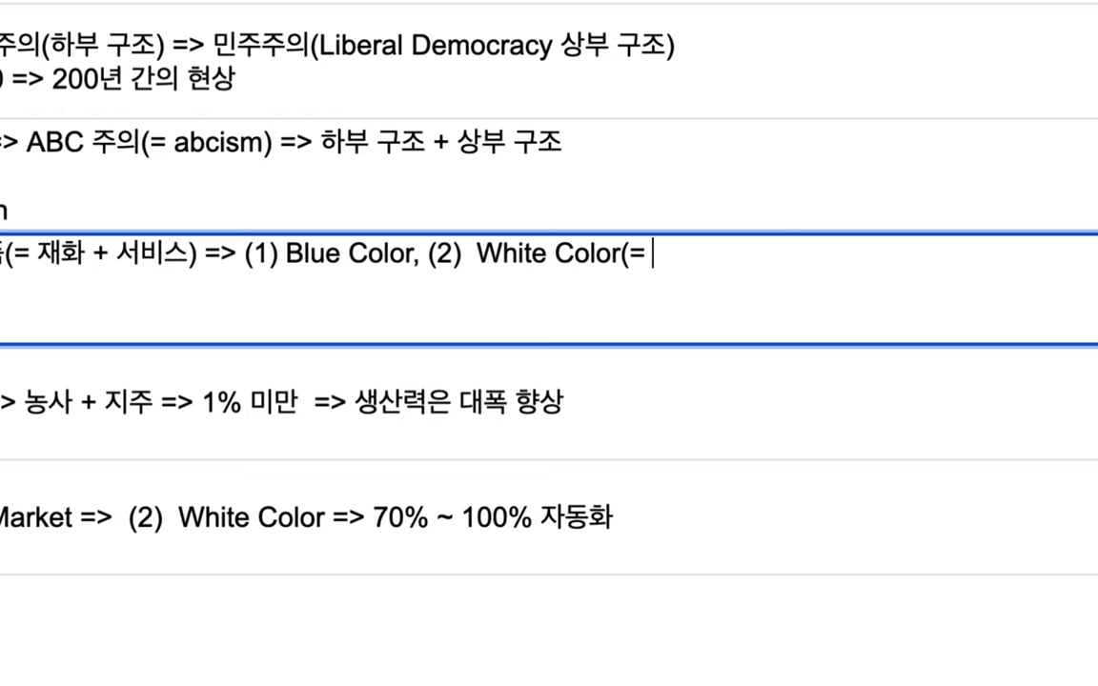
type("70%)")
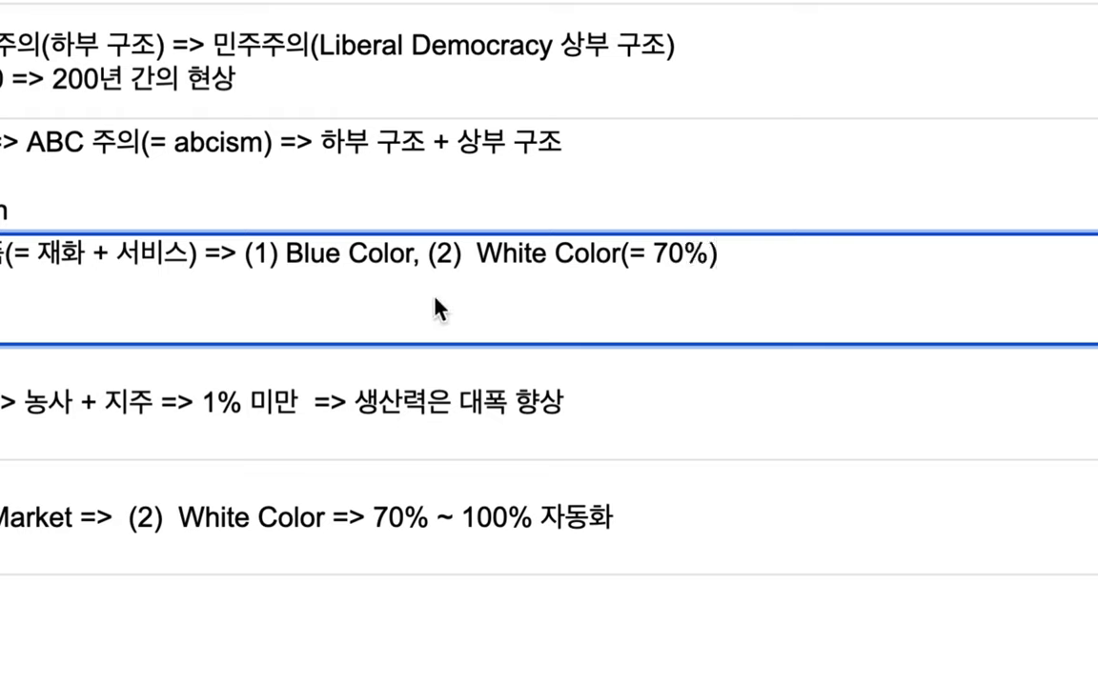
left_click(413, 254)
type("(= ")
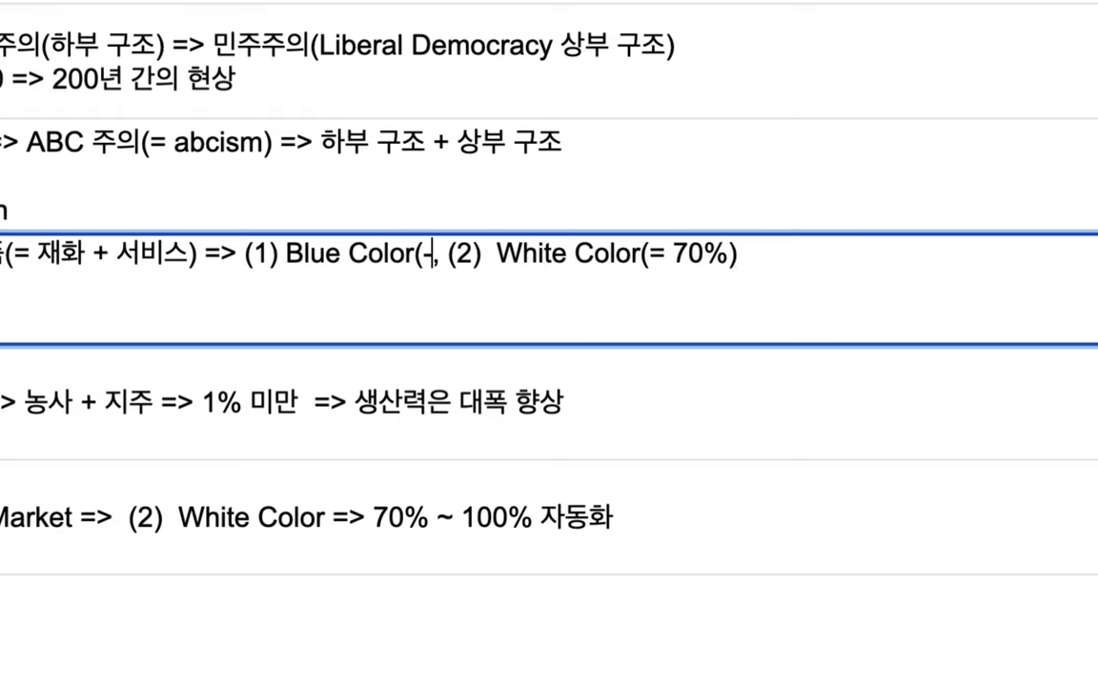
type("30%")
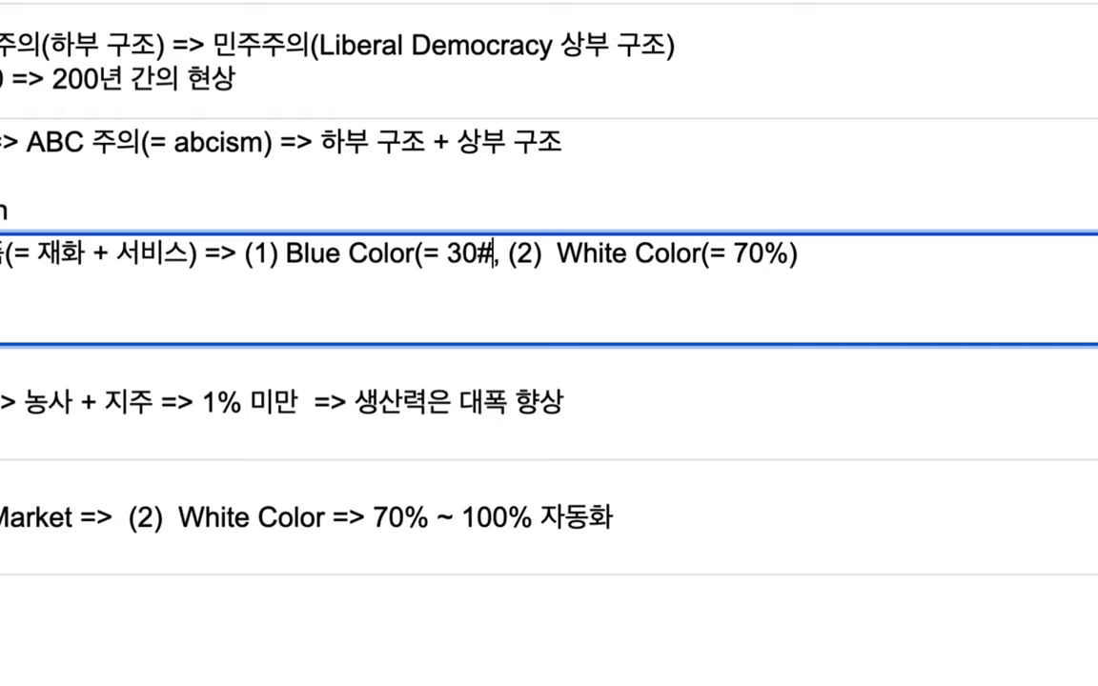
type(")")
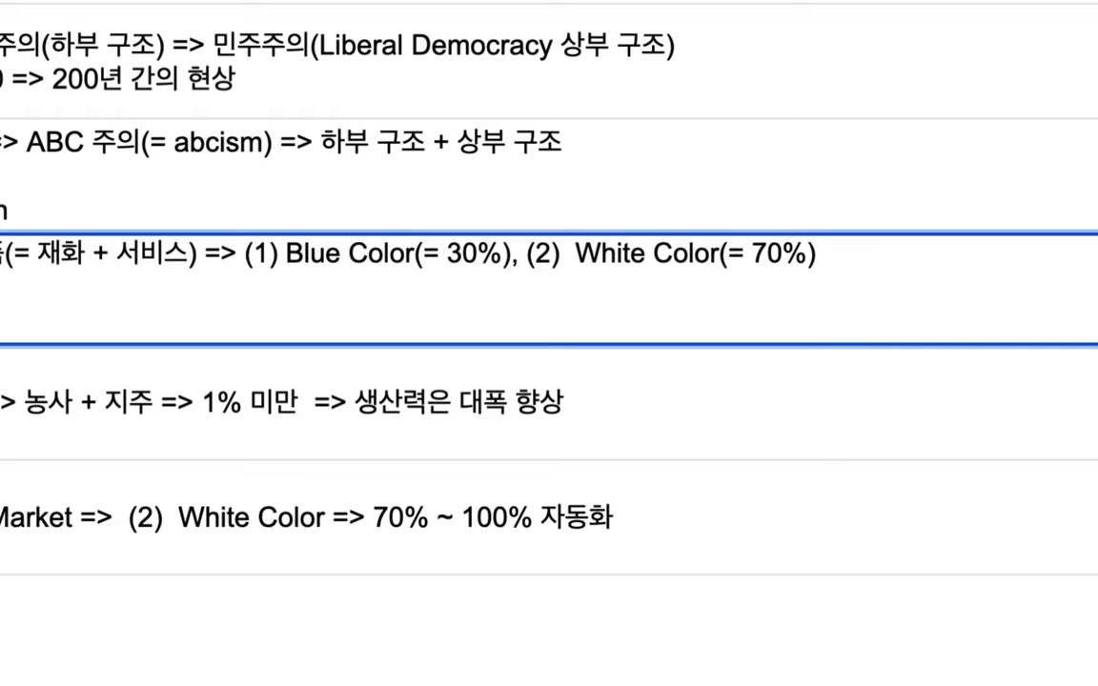
Step: Review the White Color share in B5, the farming percentages in B6 and the ABC Bank & Market text in B7
left_click_drag(524, 254, 875, 260)
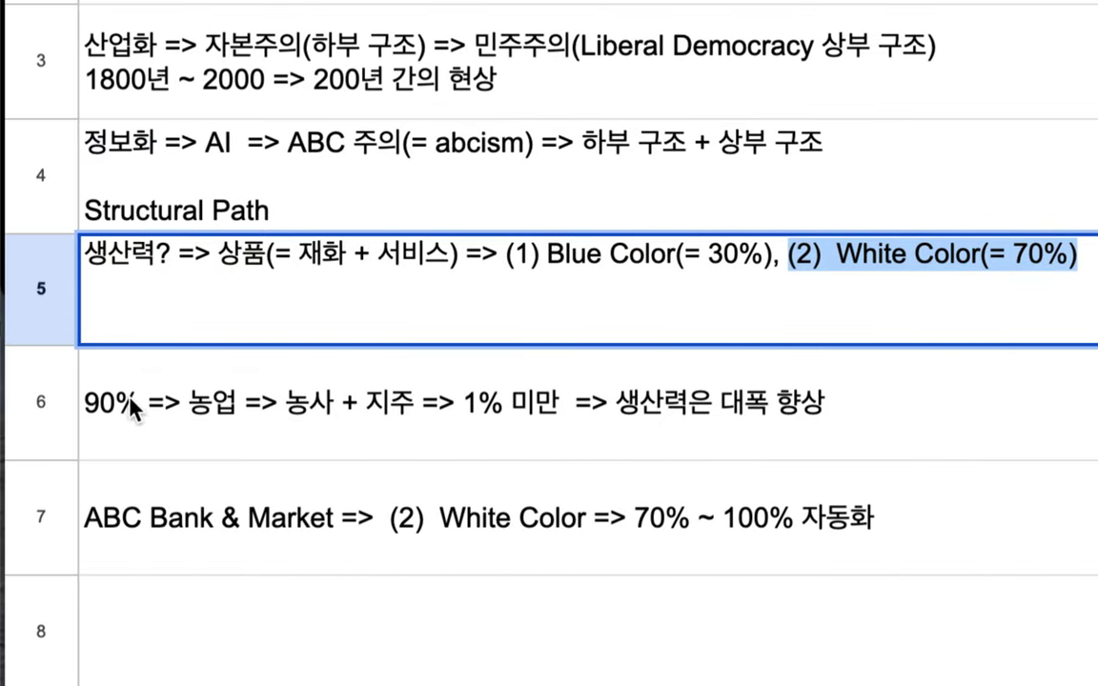
left_click(131, 406)
double_click(133, 420)
left_click_drag(139, 367, 87, 367)
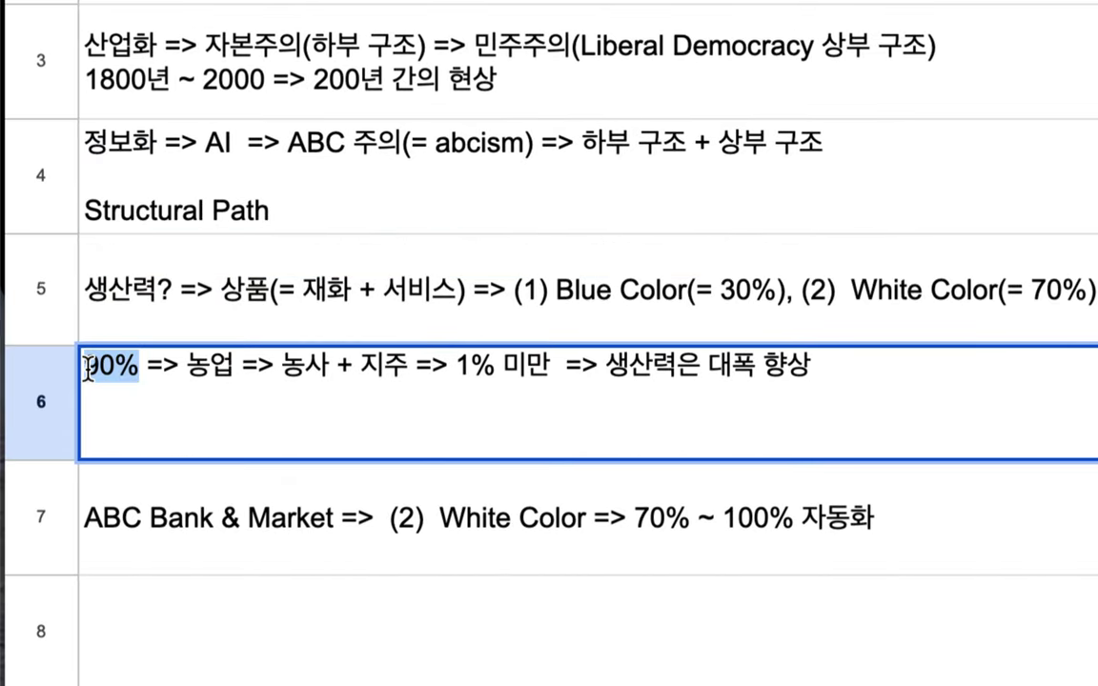
left_click_drag(432, 367, 542, 372)
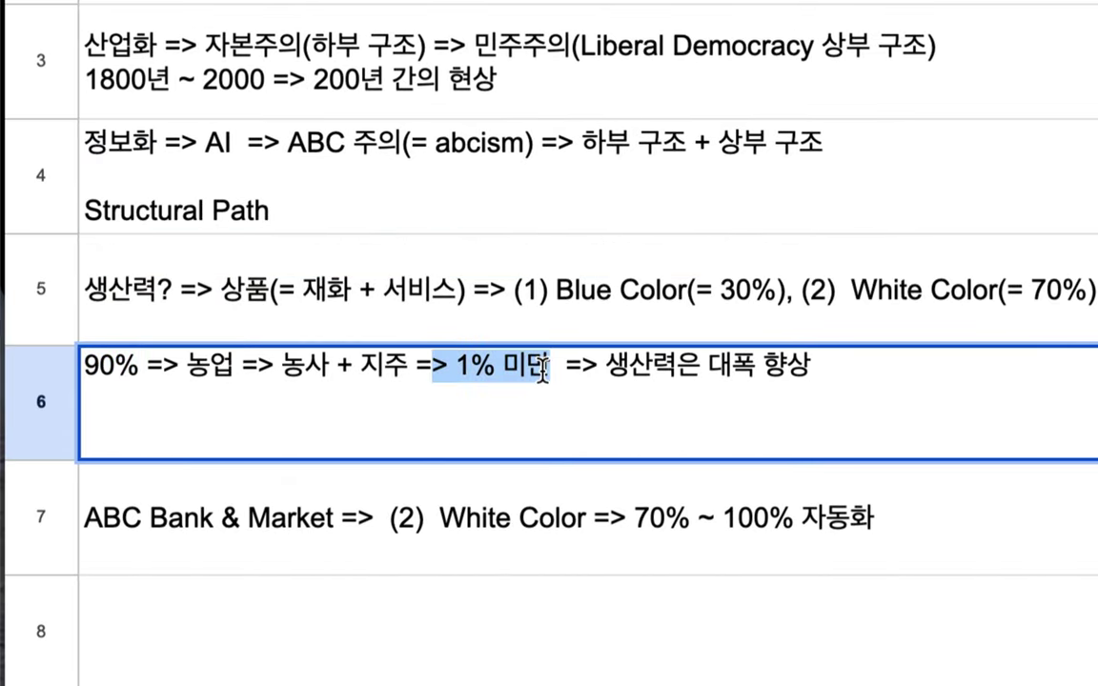
left_click(247, 529)
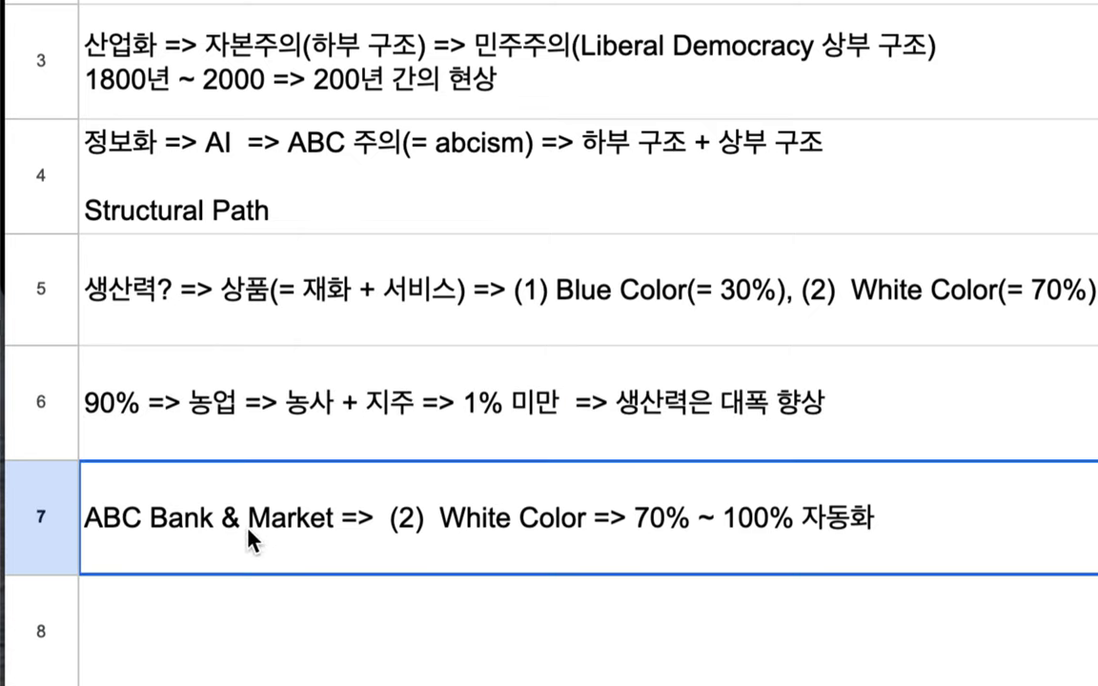
double_click(335, 507)
left_click(345, 484)
left_click_drag(345, 484, 84, 481)
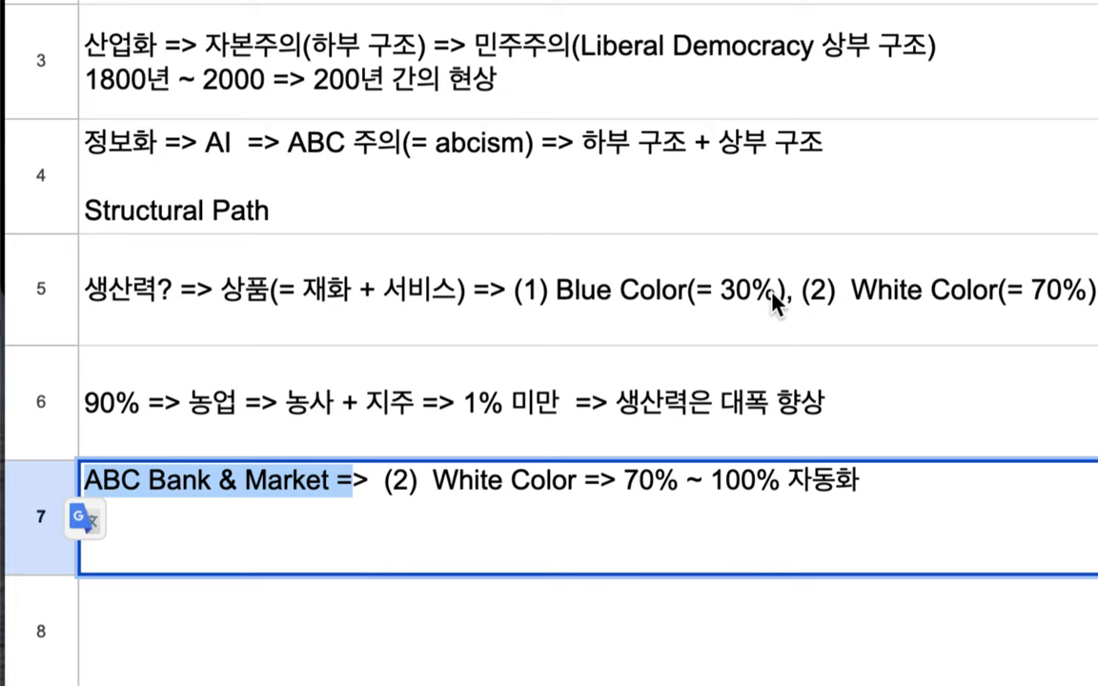
Step: Append "=> 1%" after the White Color share at the end of cell B5
double_click(705, 303)
left_click_drag(698, 254, 946, 281)
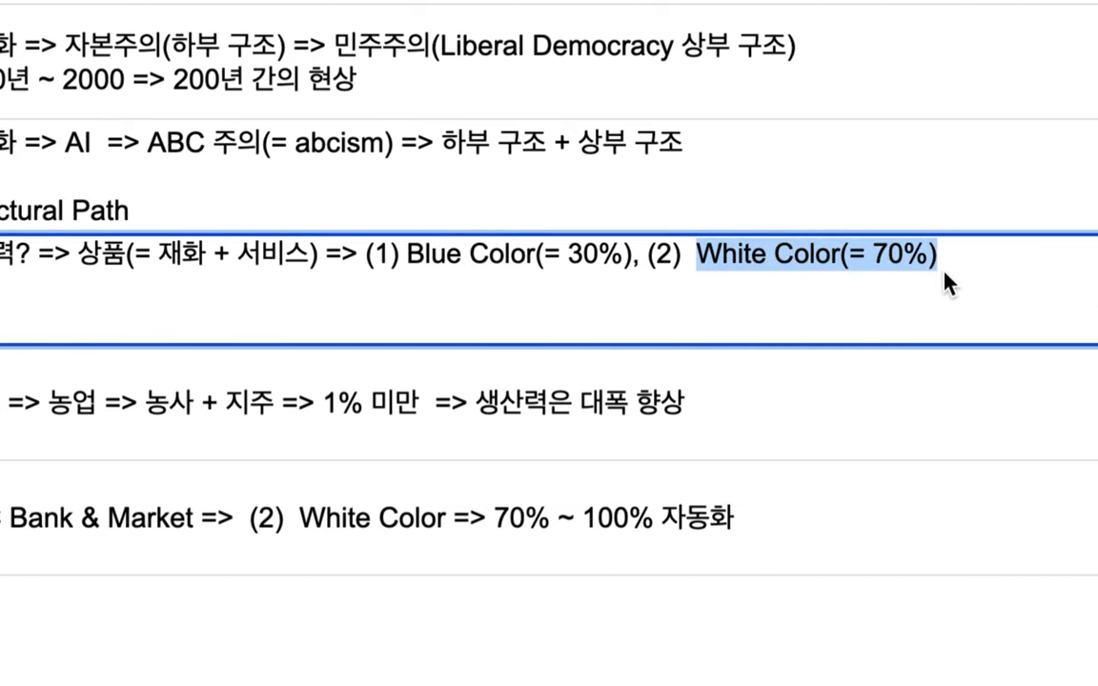
left_click(943, 255)
type("=> 1%")
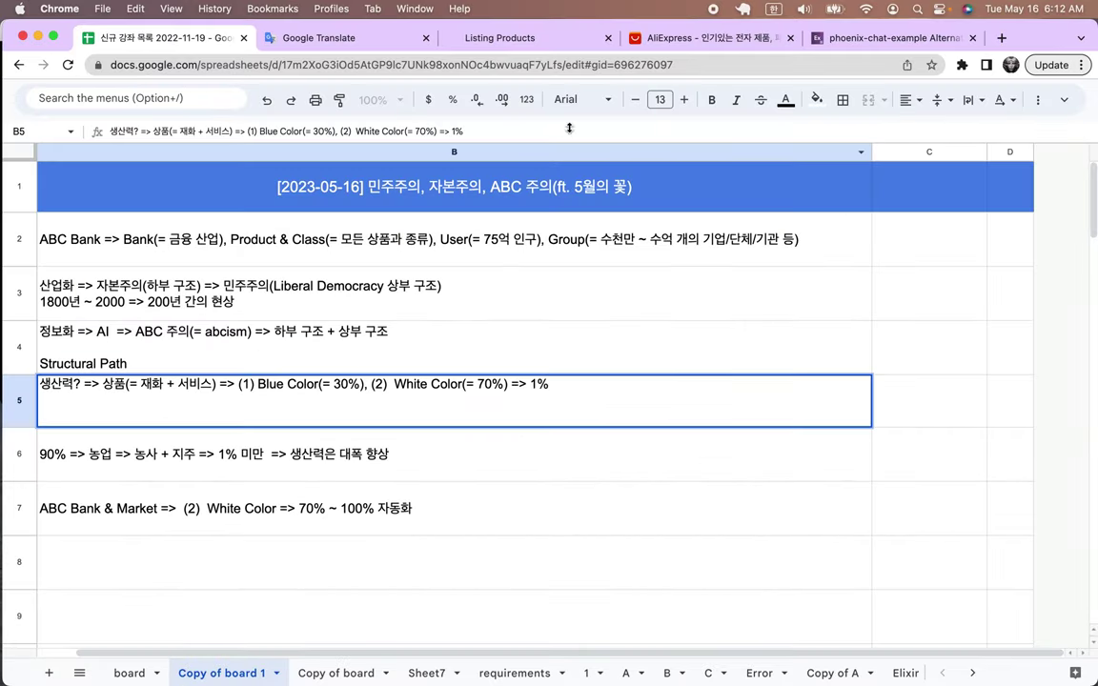
Step: Switch to the local ABC site, show its Find Groups page, try to open My Group(s) and reload the page
left_click(548, 40)
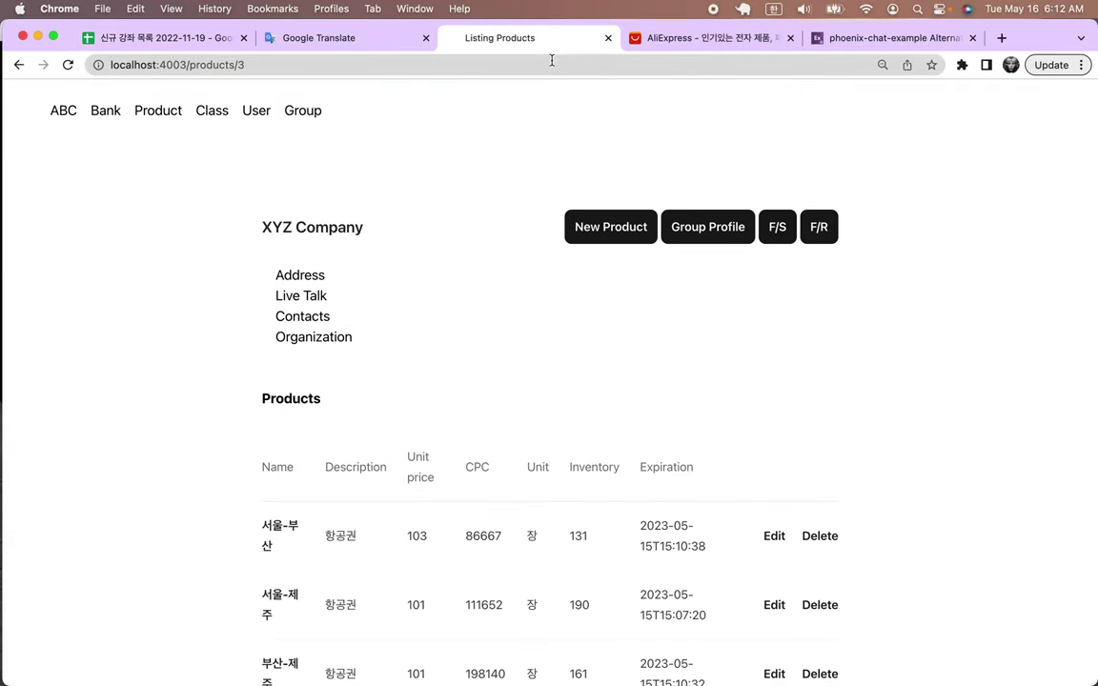
left_click(302, 113)
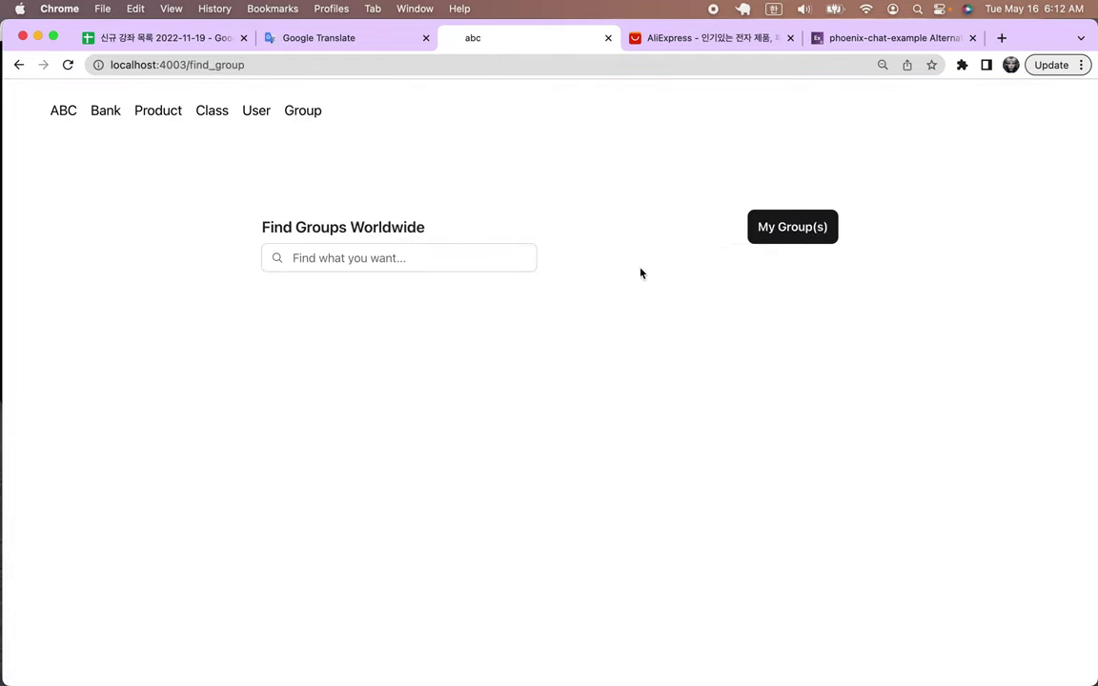
left_click(802, 239)
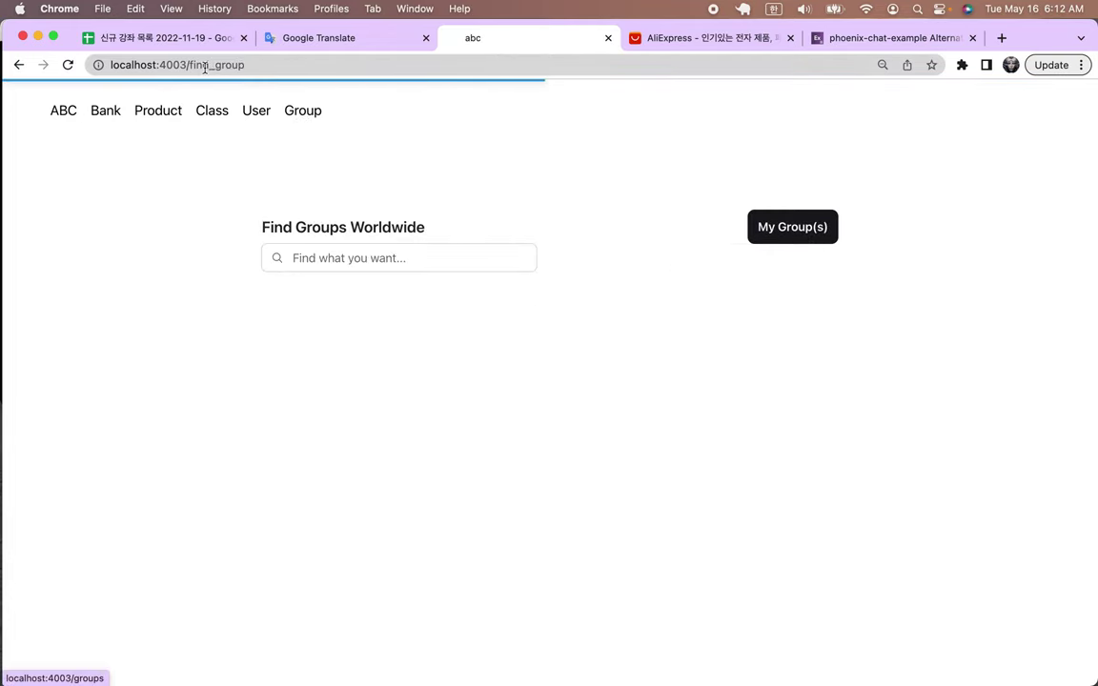
left_click(68, 64)
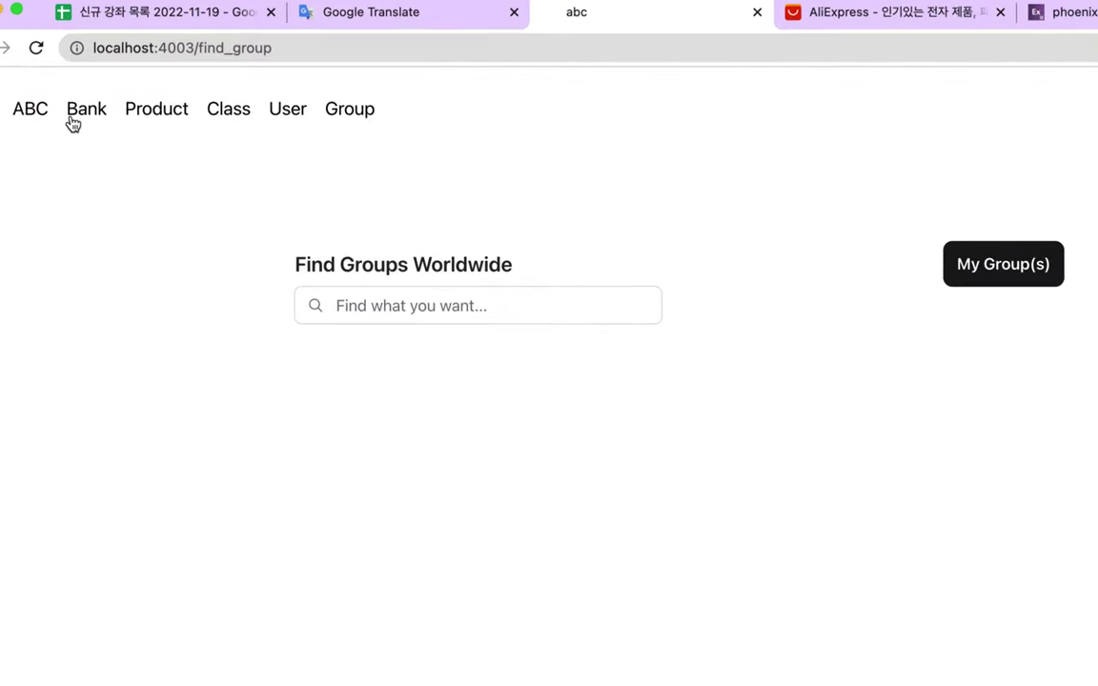
Step: View the worldwide user search page and the product types search page
left_click(288, 115)
left_click(353, 297)
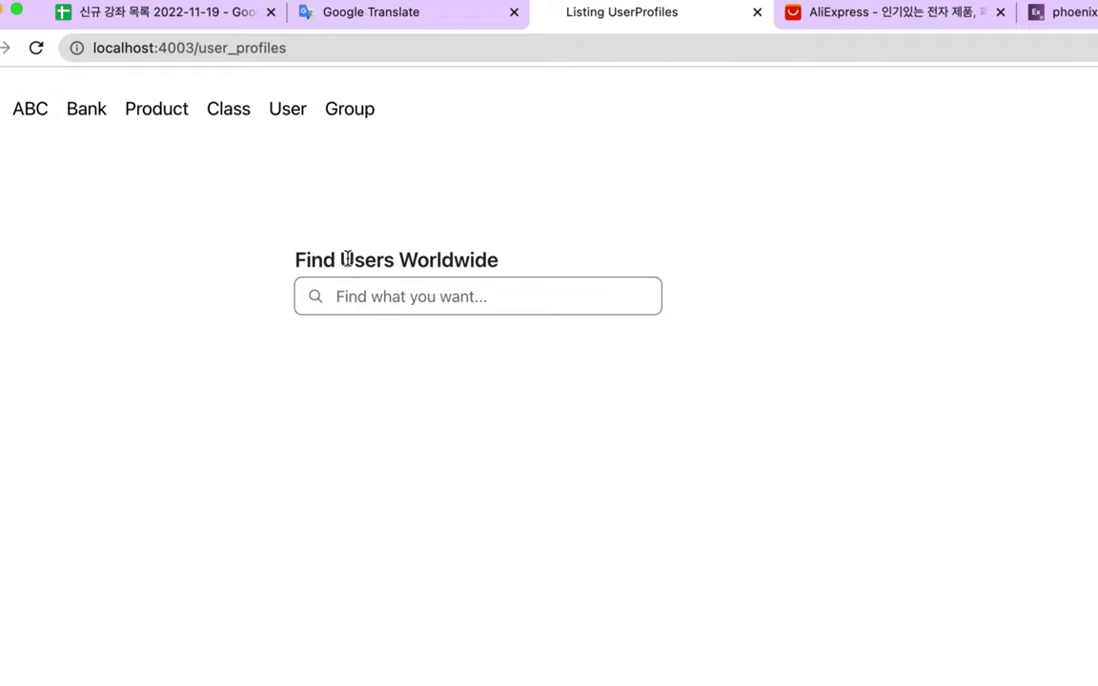
left_click(232, 111)
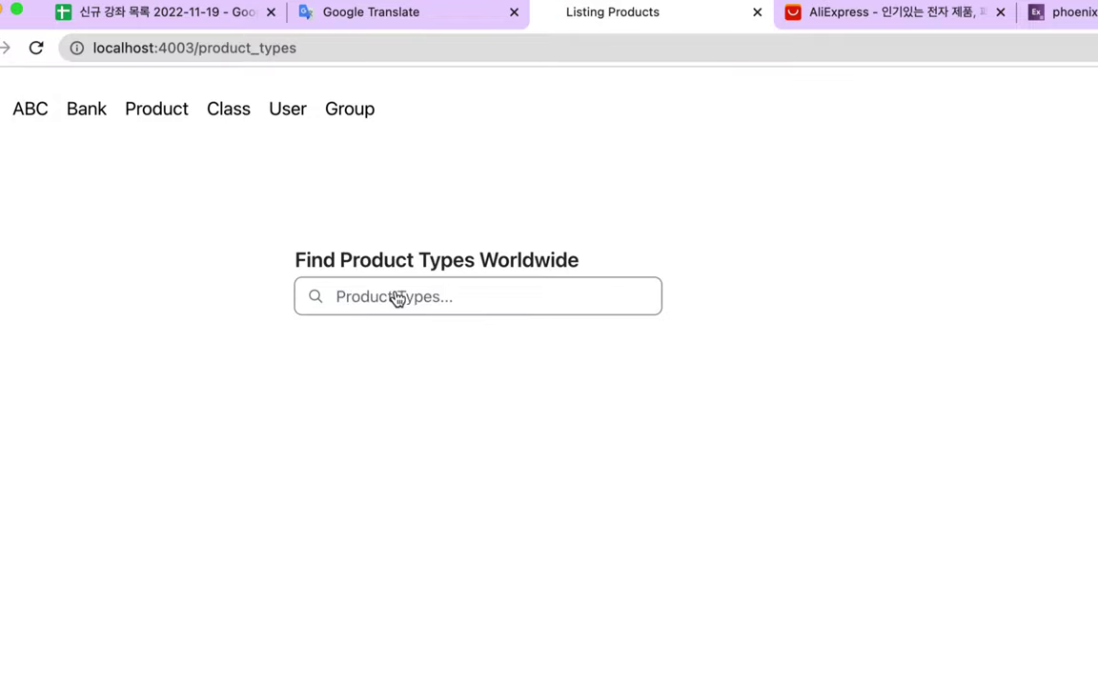
Step: Find the group 한국은행 in the worldwide group search and examine its products and market ratings
left_click(350, 112)
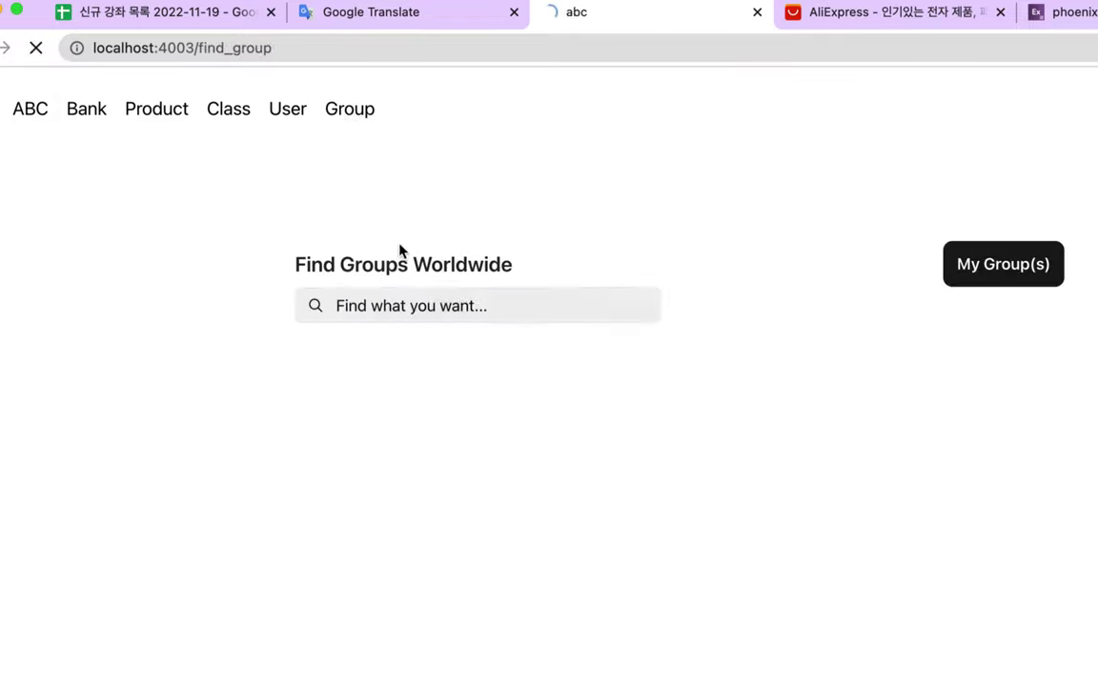
left_click(402, 313)
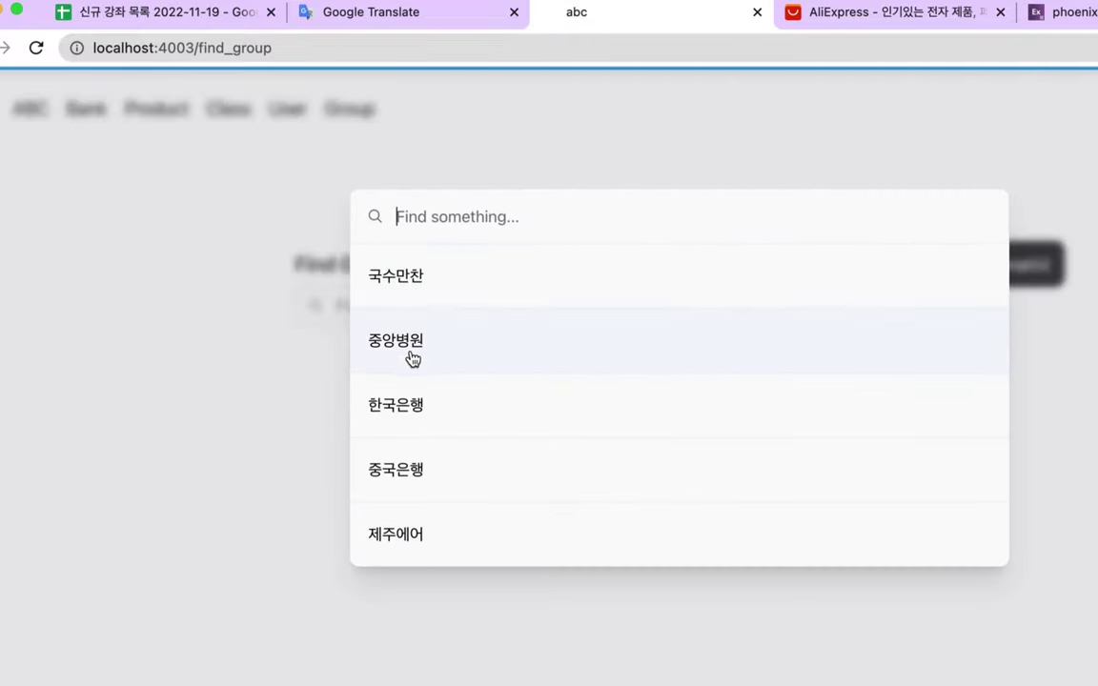
left_click(415, 404)
scroll(507, 433, "down", 5)
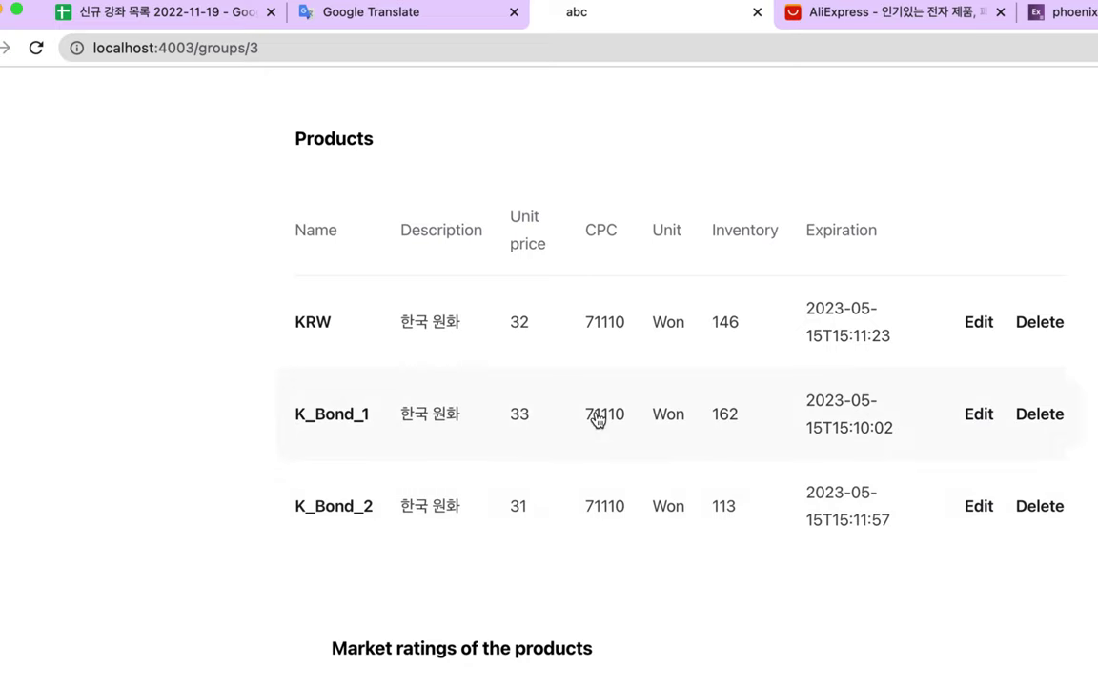
scroll(826, 437, "down", 5)
scroll(826, 436, "down", 1)
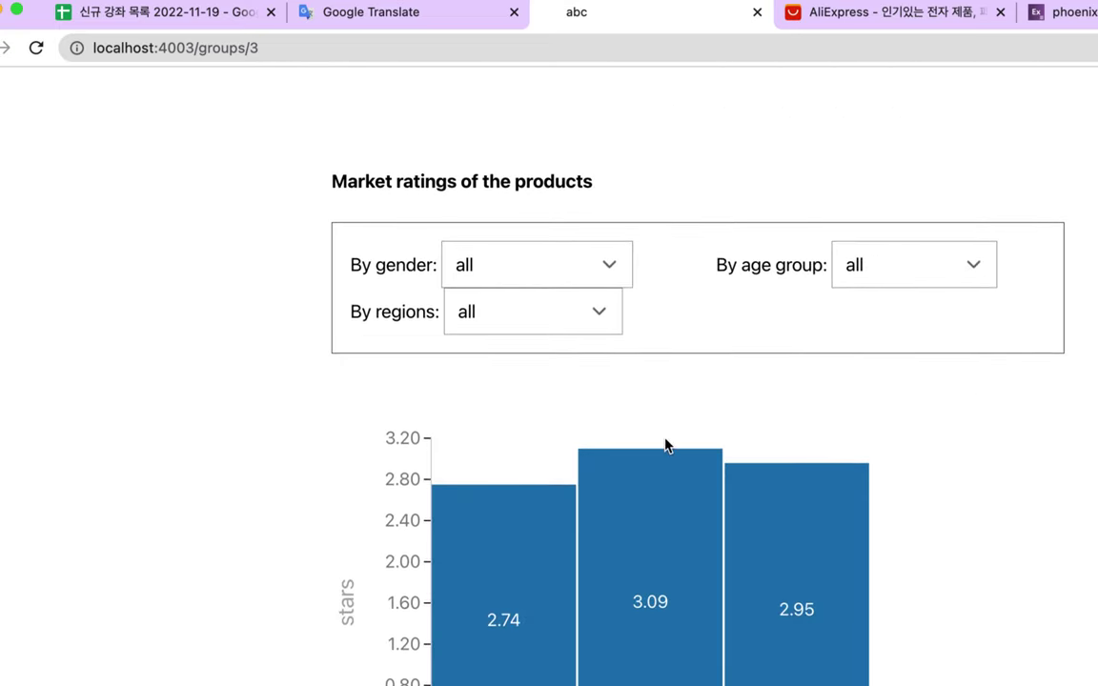
scroll(666, 446, "up", 11)
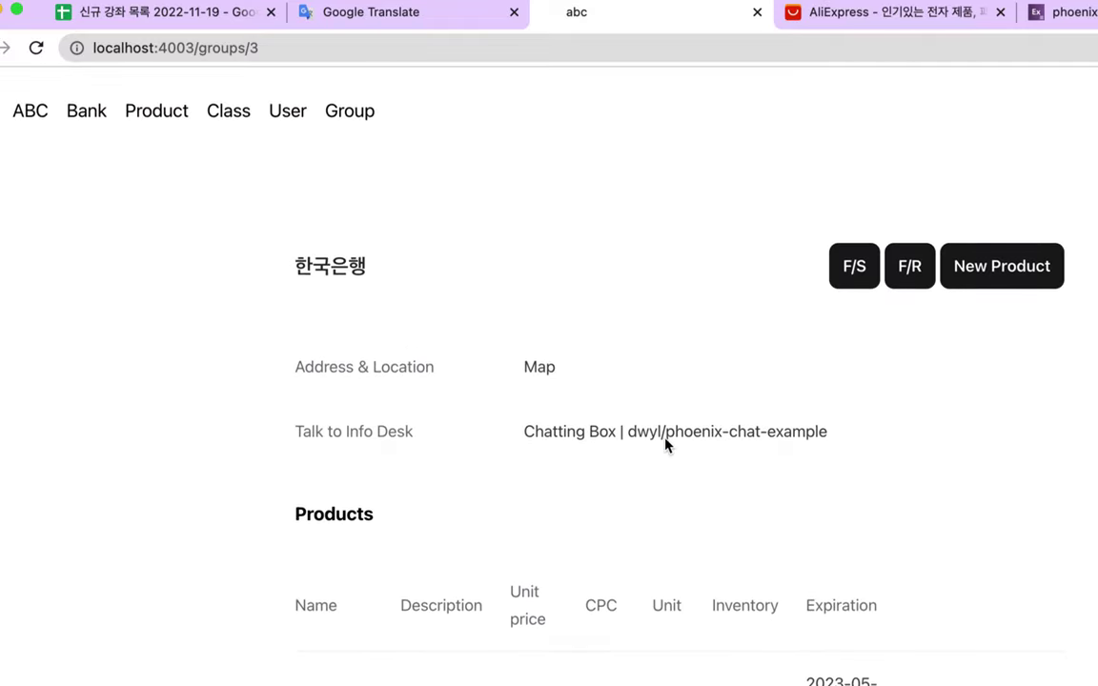
Step: Open a user's profile from the worldwide user search and examine its Life History sections down to Donated to
left_click(292, 108)
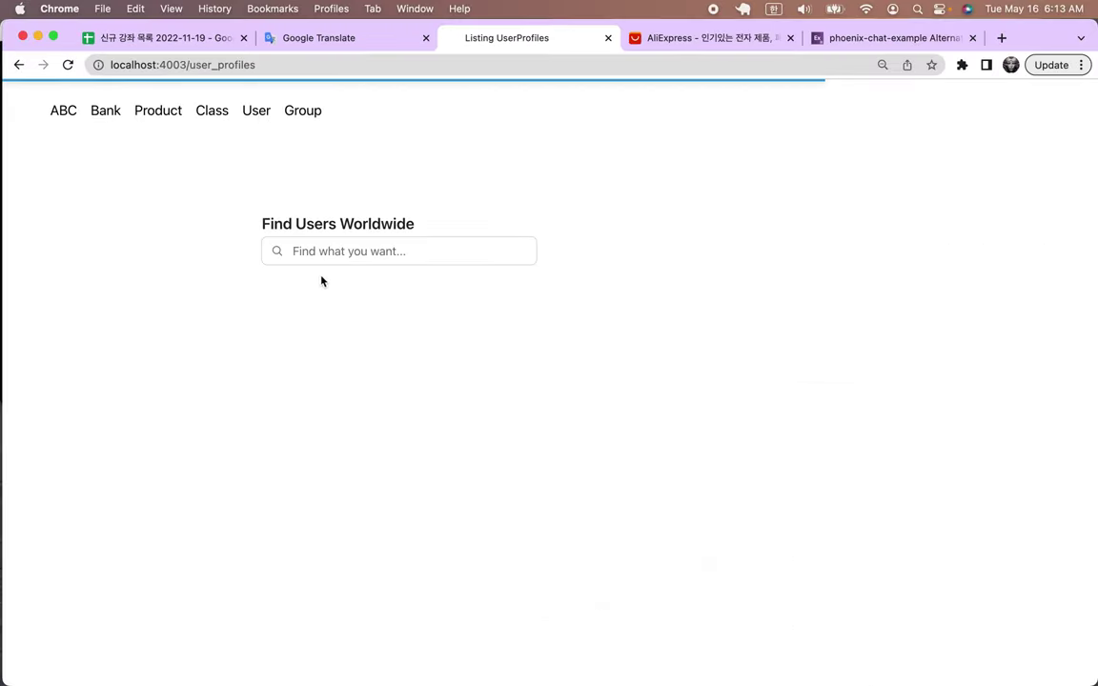
left_click(340, 256)
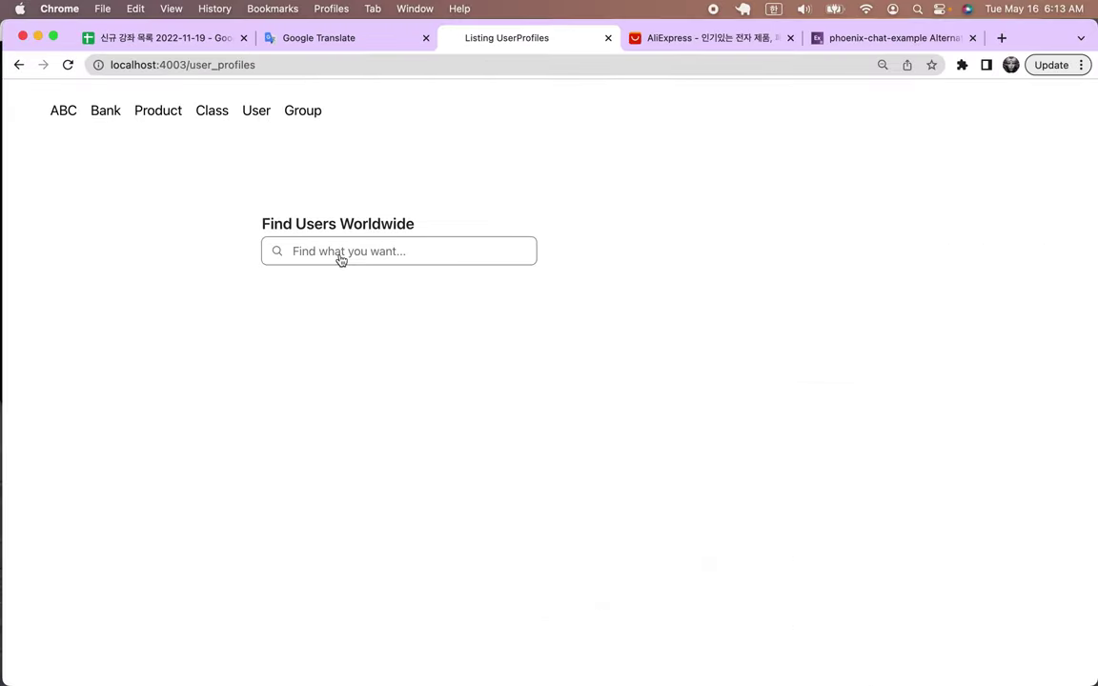
left_click(374, 257)
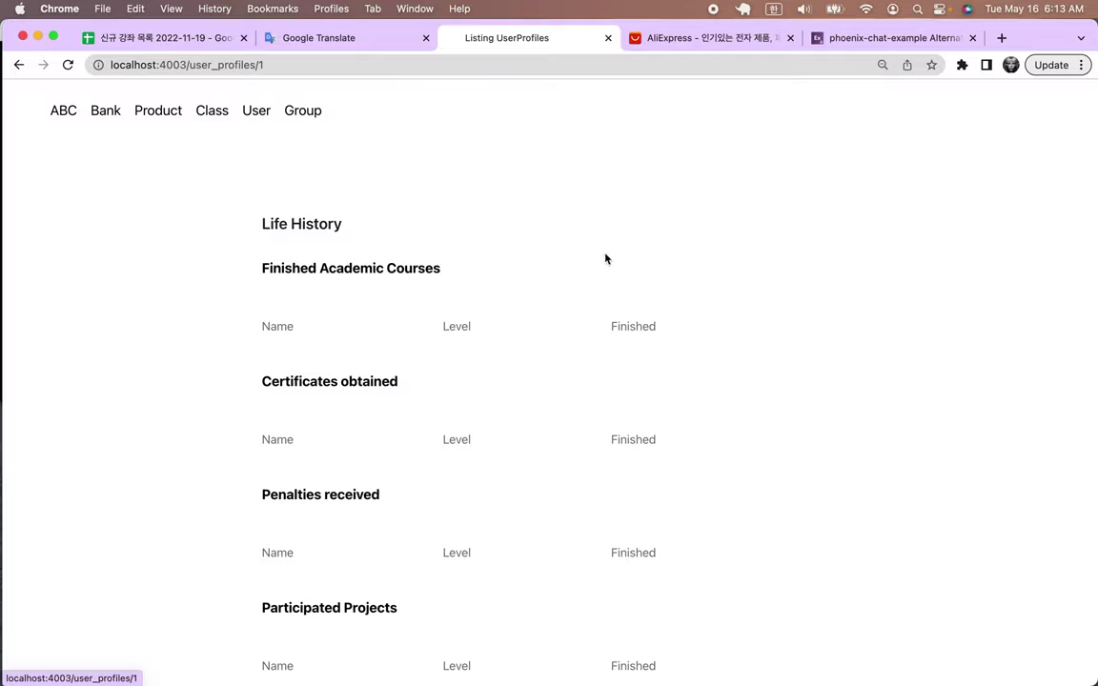
scroll(382, 412, "down", 5)
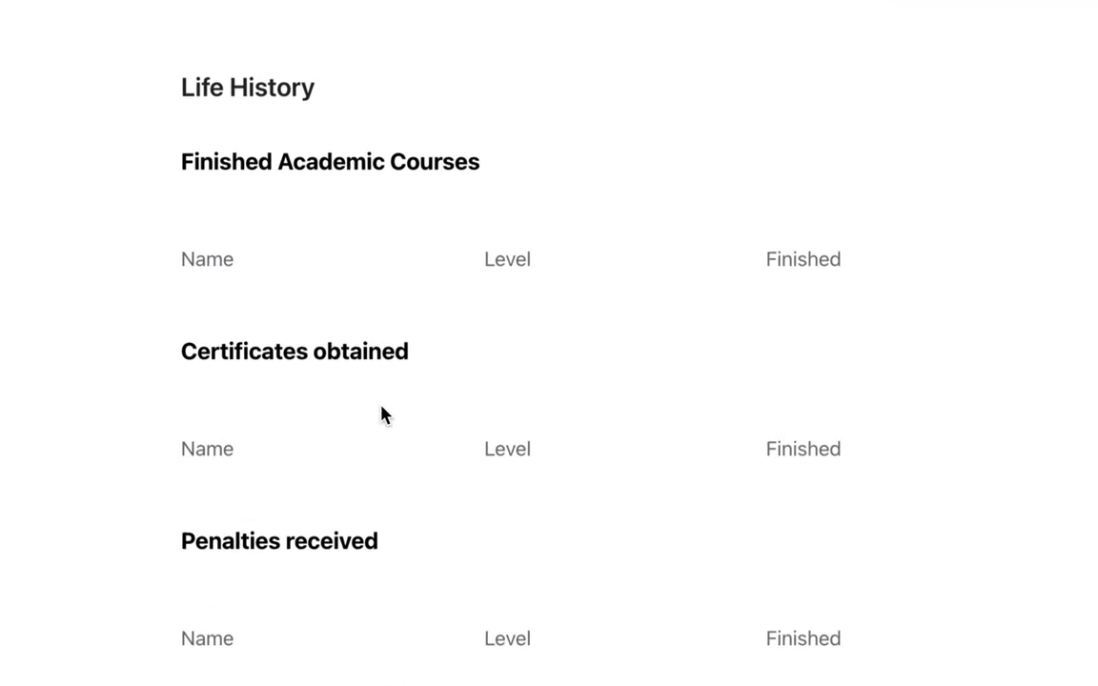
scroll(382, 412, "down", 5)
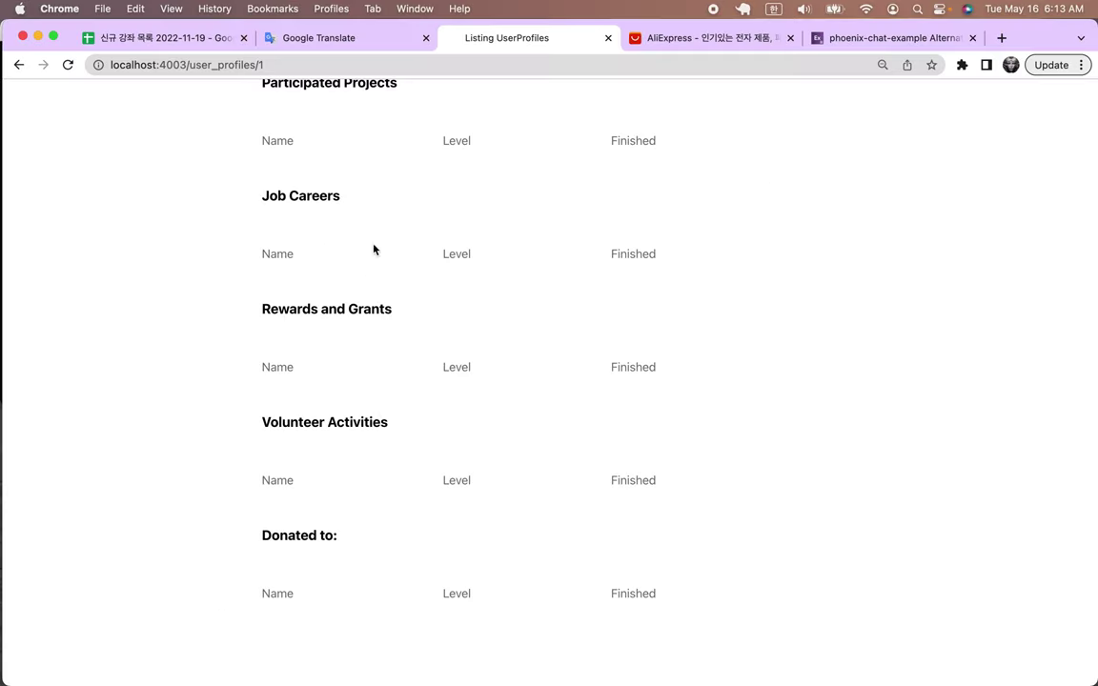
Step: Switch to the spreadsheet and clear the notes in cells B2:B7
left_click(217, 43)
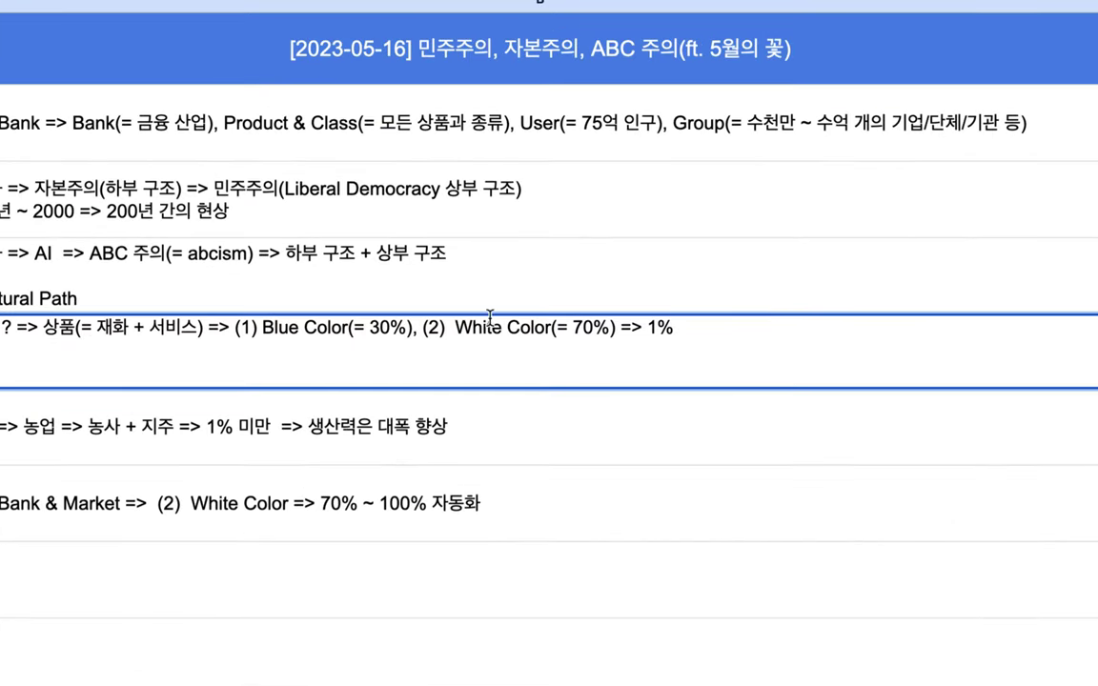
left_click_drag(452, 327, 772, 329)
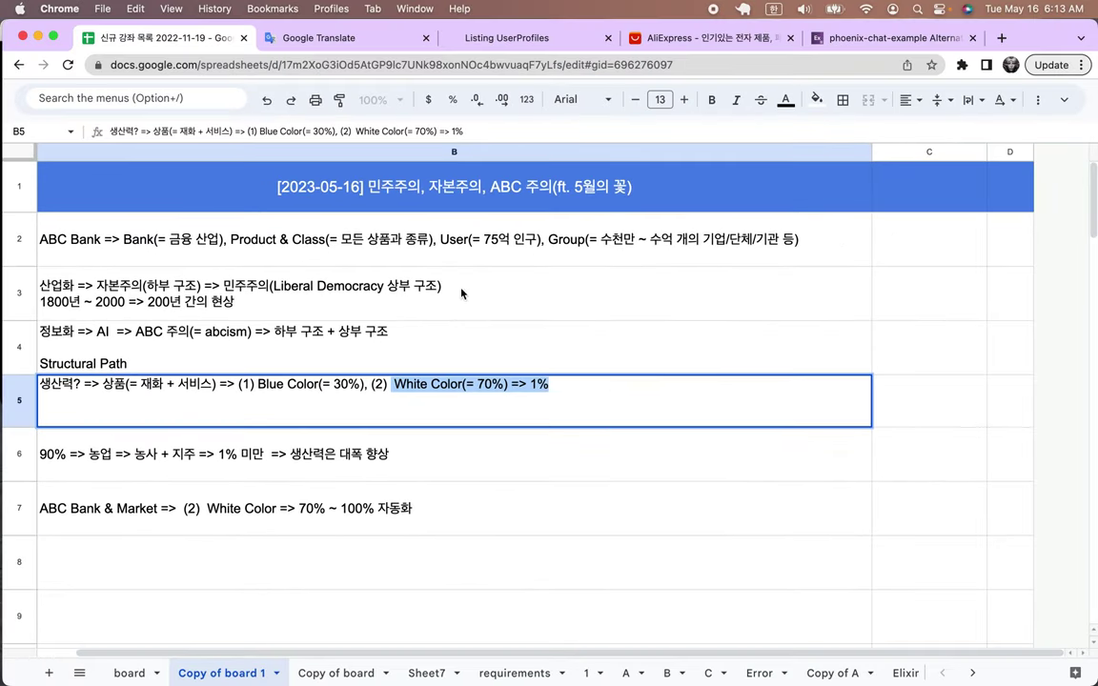
left_click_drag(376, 238, 403, 500)
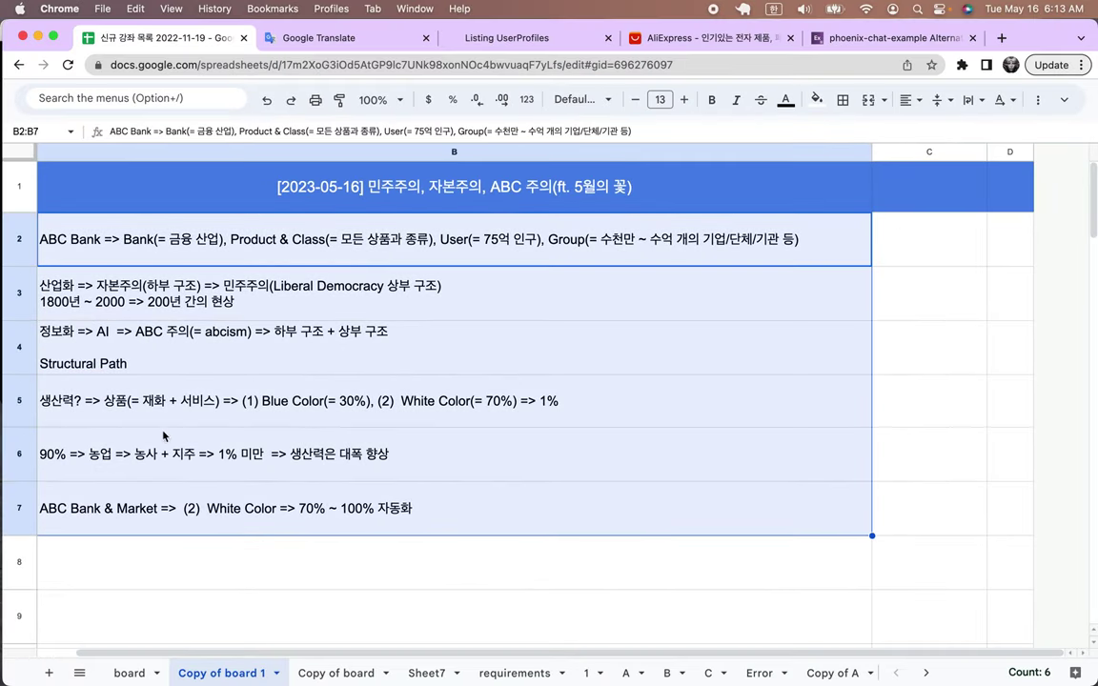
scroll(162, 435, "left", 2)
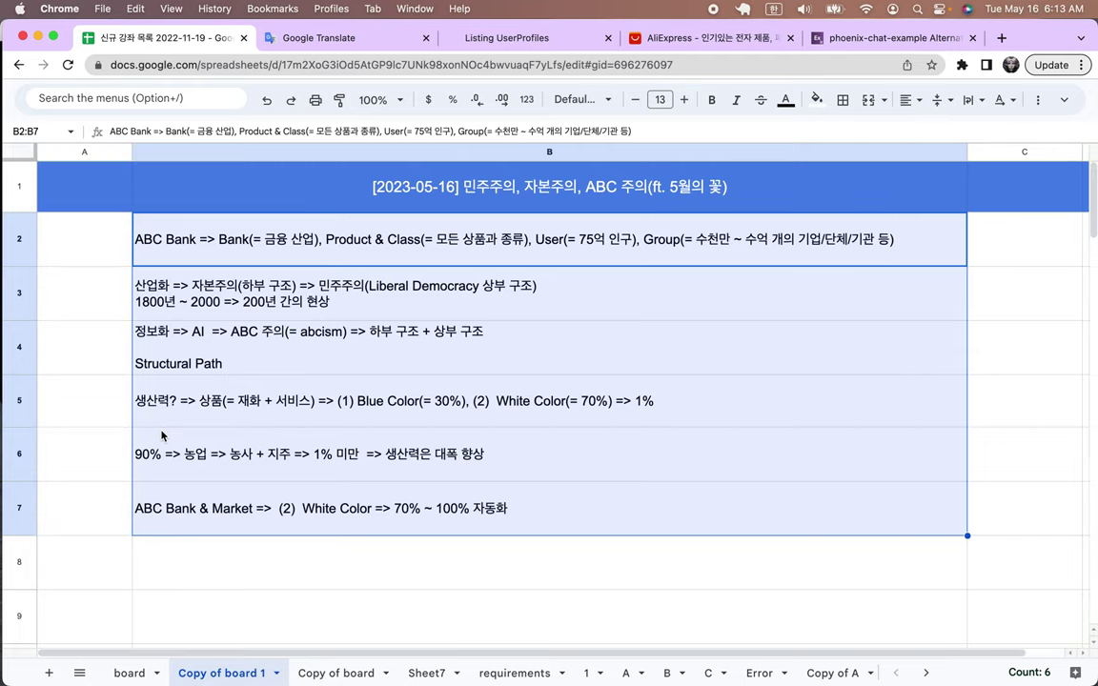
key("Delete")
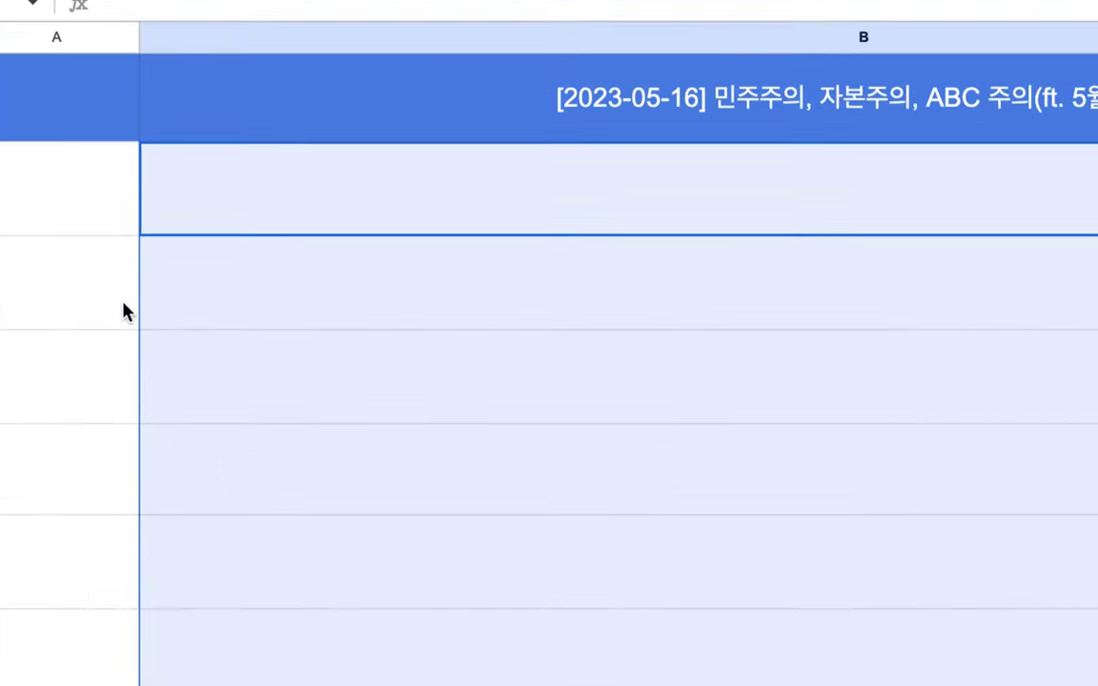
Step: Enter "5월 => 코드 내용 소개/안내/설명" in cell B2
left_click(197, 248)
double_click(256, 205)
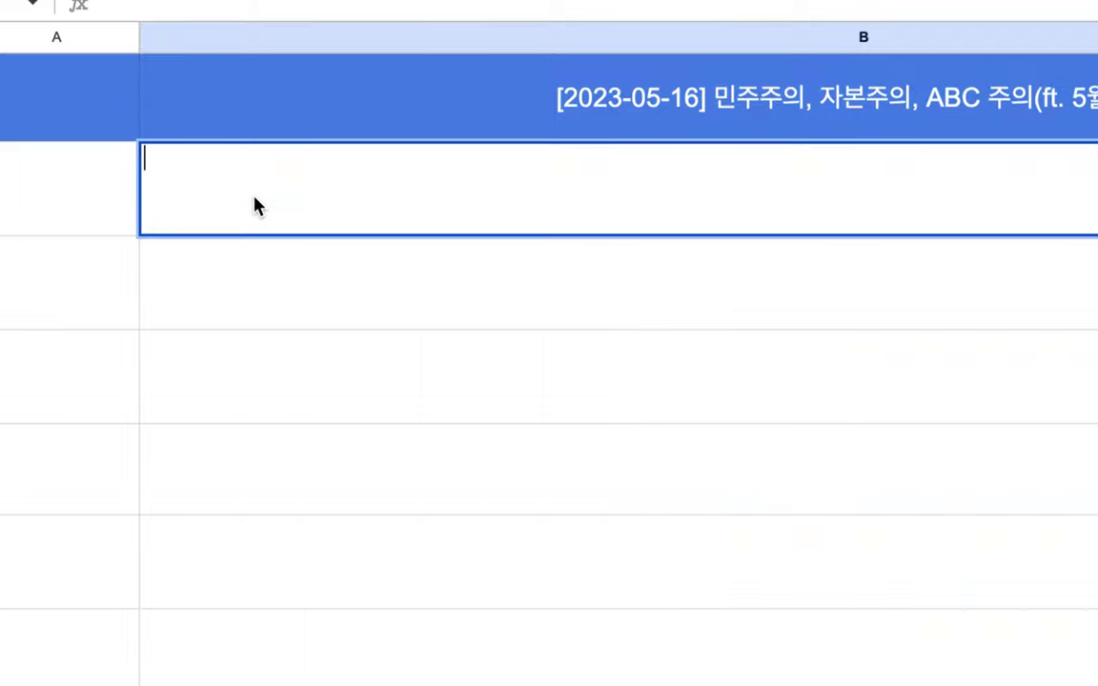
type("5월 =")
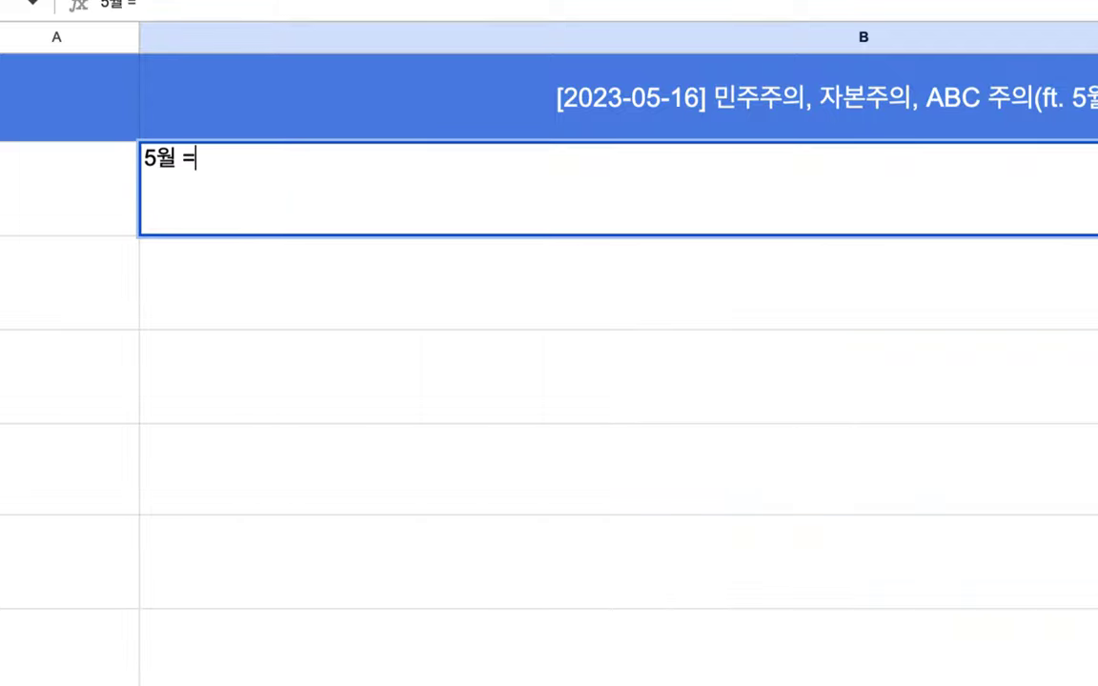
type("> 코드 ㄴ내용")
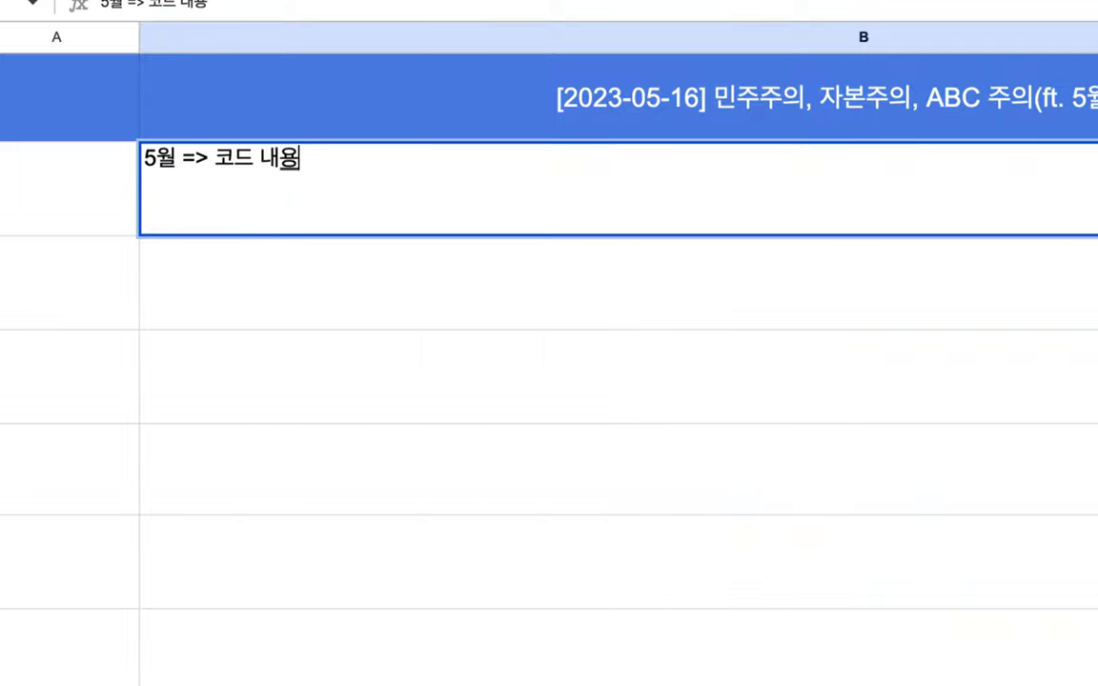
type(" 소개")
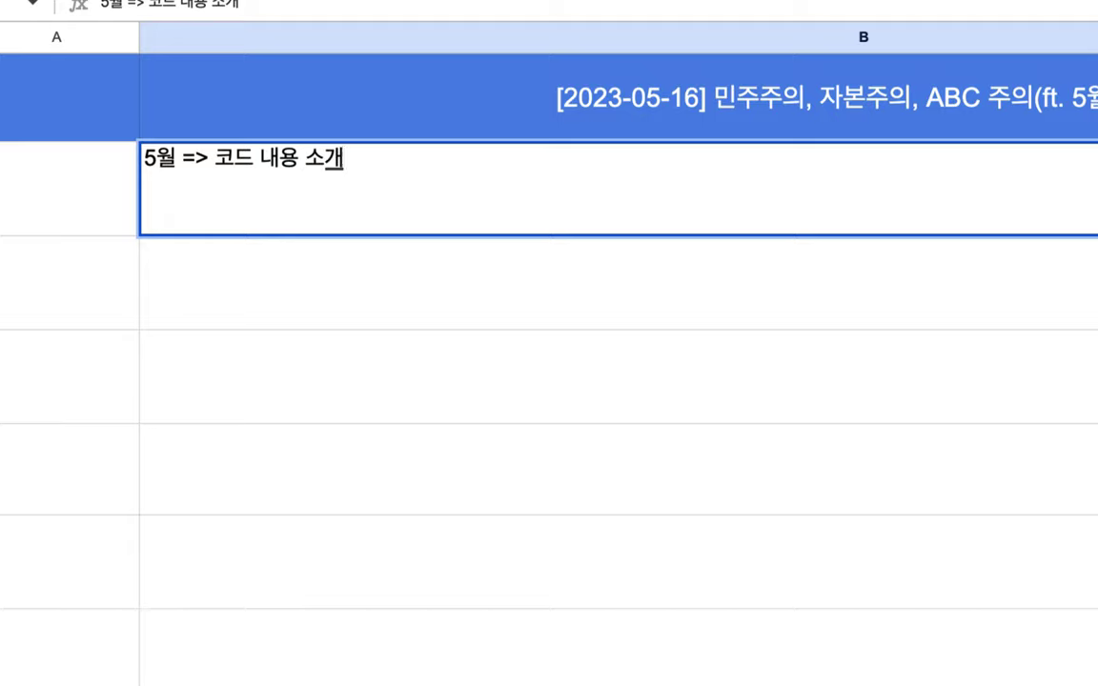
type("/안내")
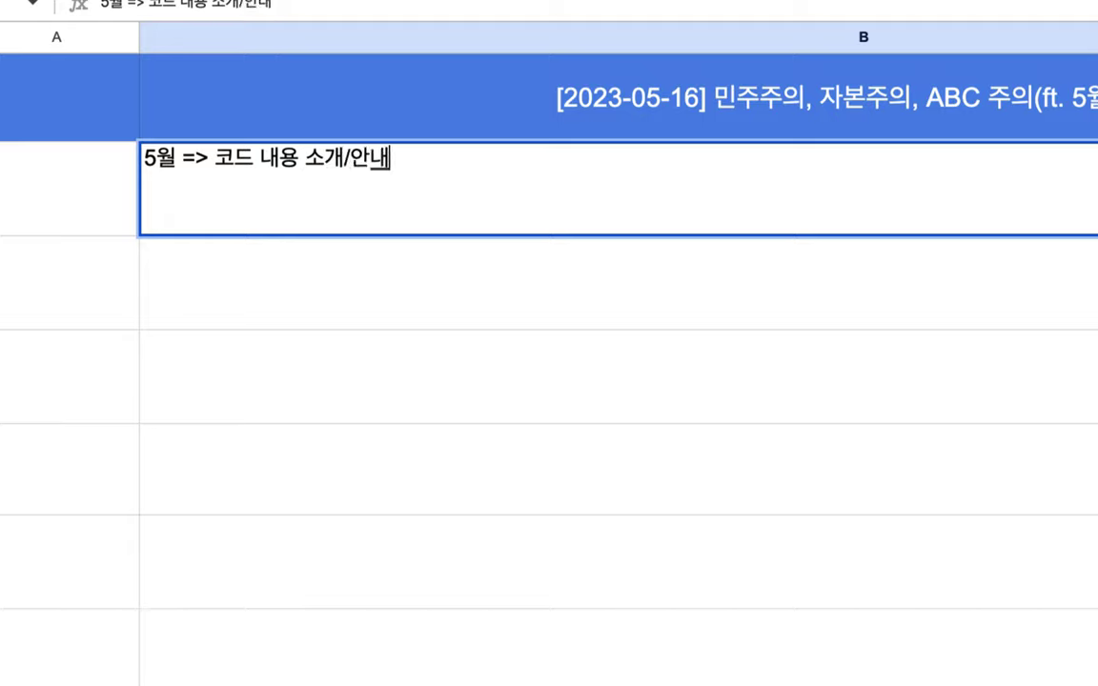
type("/스설명")
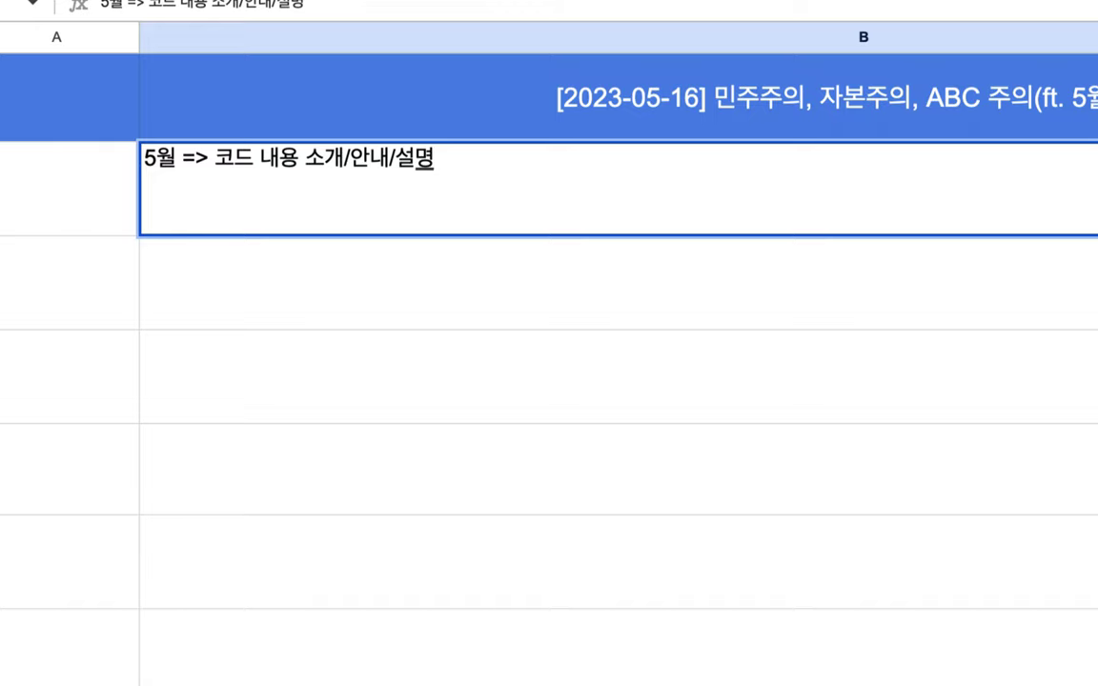
Step: Add a second line "6월 => 코드 시연" in cell B2
key("alt+Return")
type("6월 => ")
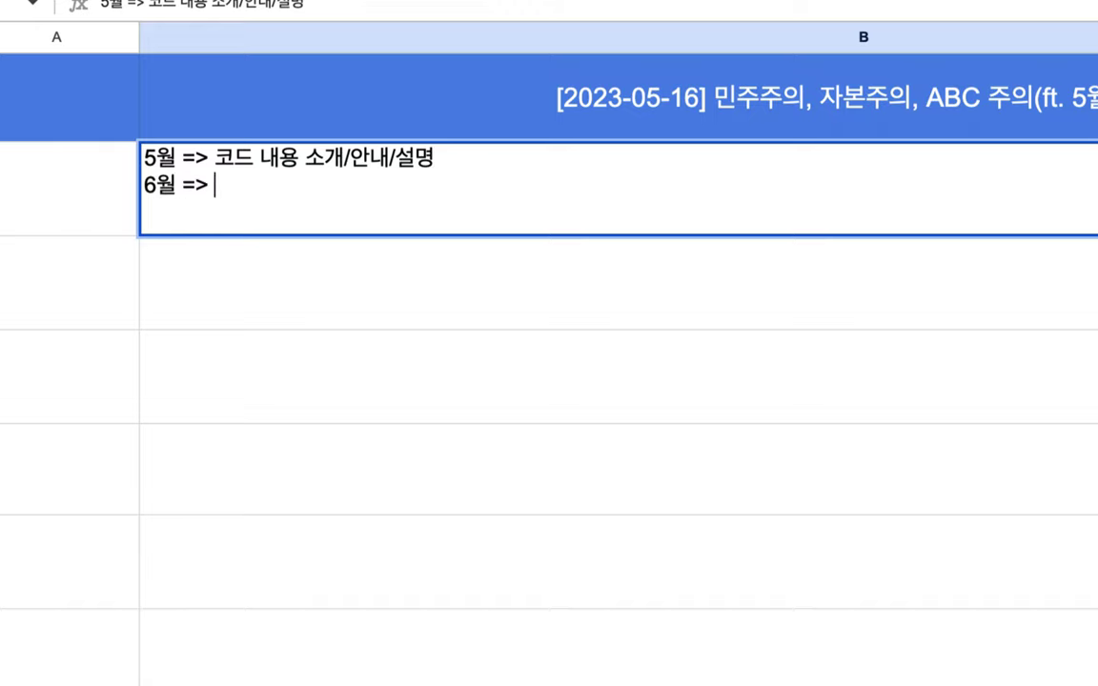
type("코드 시연")
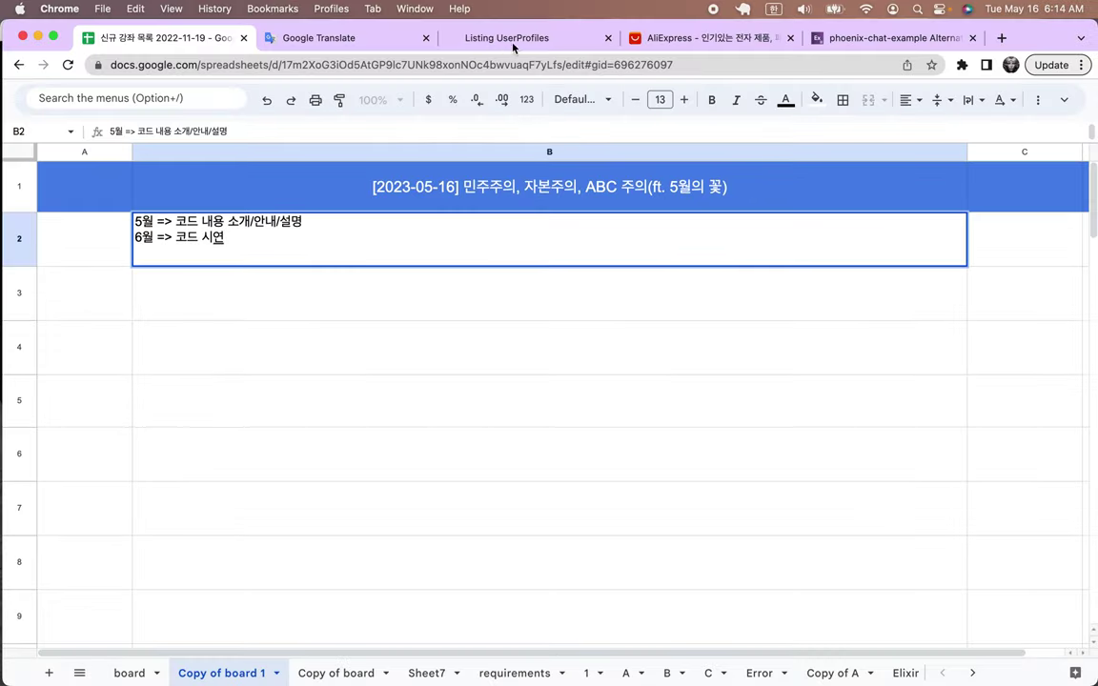
Step: Switch to the local ABC site, view the top of the user profile and show the Find Groups Worldwide page
left_click(520, 40)
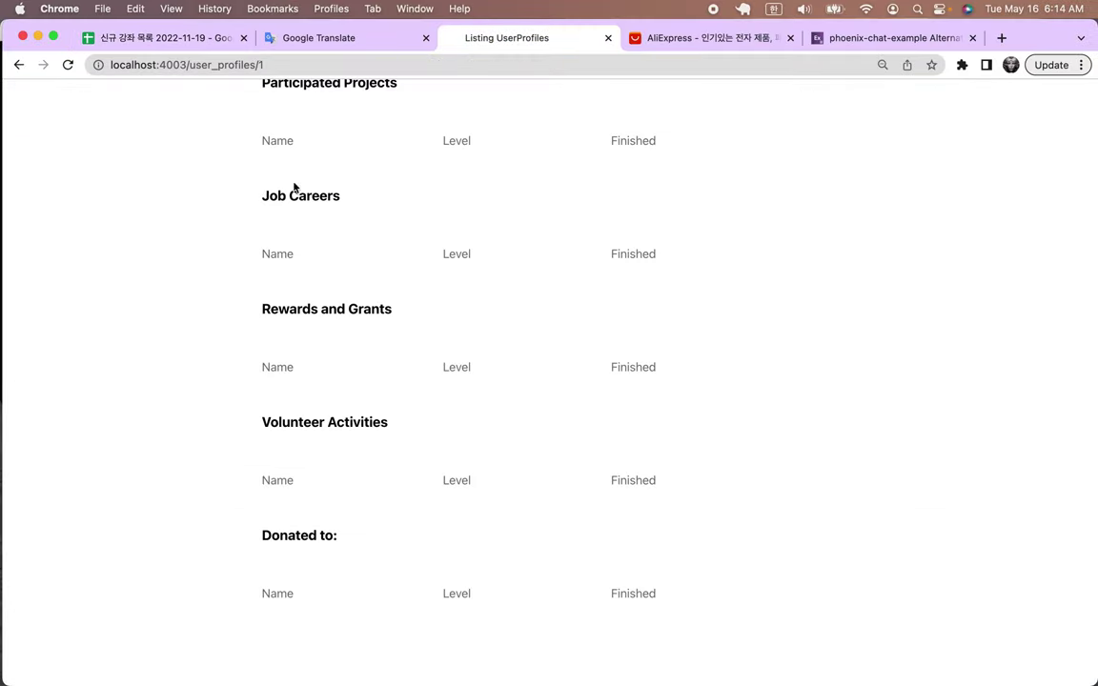
scroll(290, 182, "up", 10)
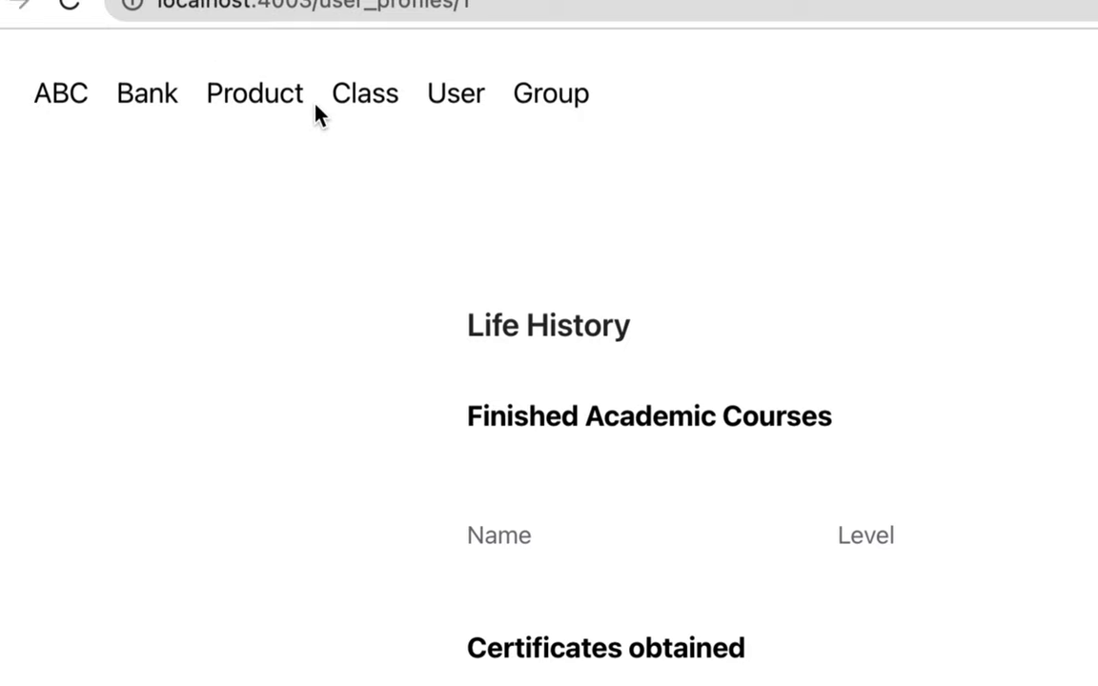
scroll(464, 130, "down", 5)
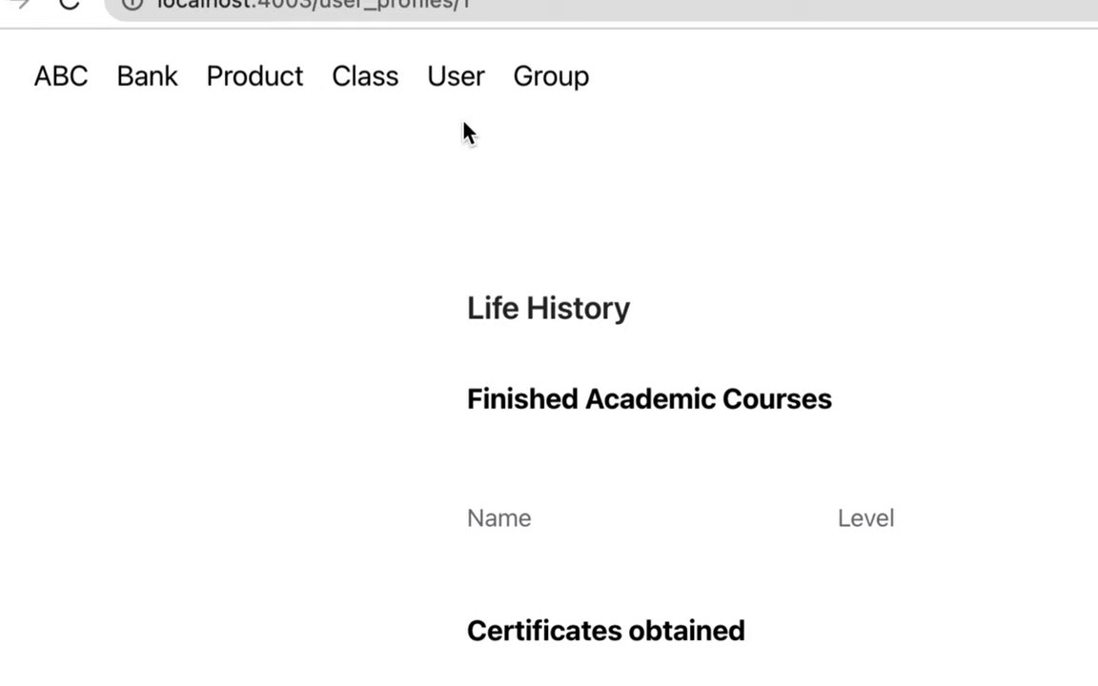
scroll(466, 130, "up", 5)
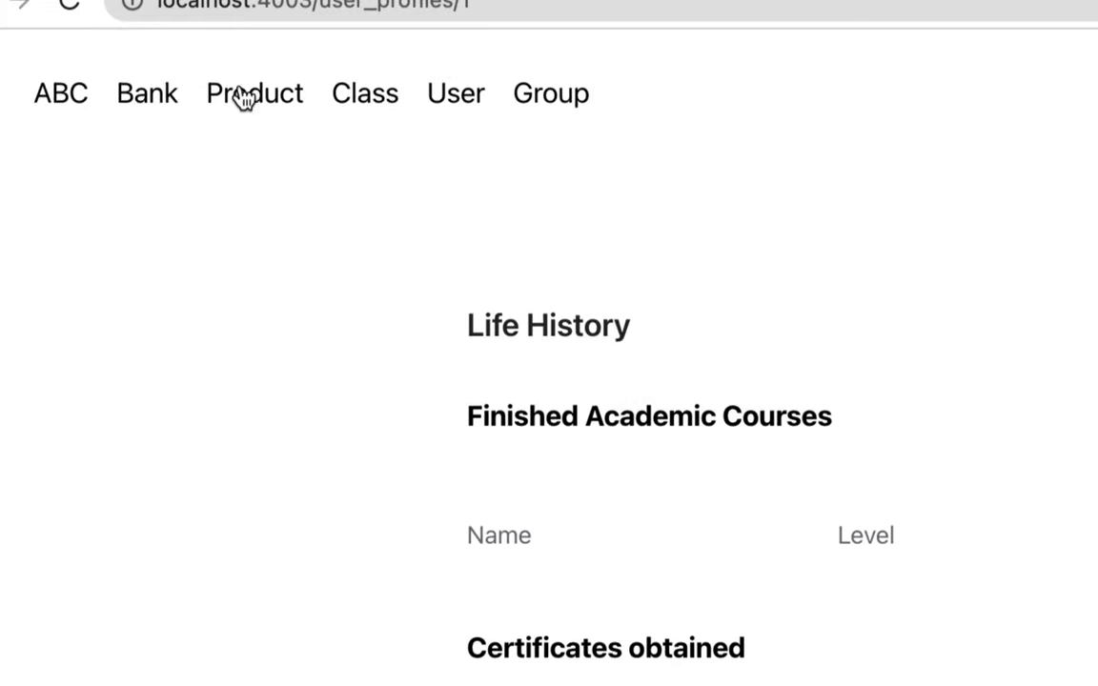
left_click(569, 103)
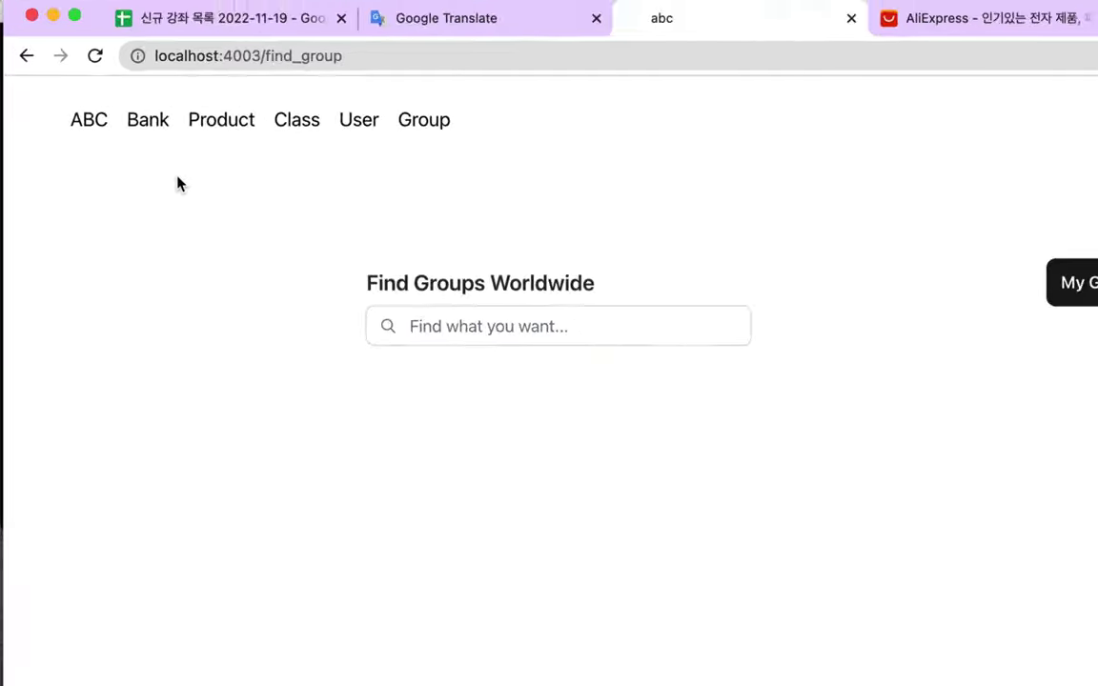
Step: Return to the spreadsheet and append "=> Alpha Phase => Field Test" to the 6월 line in cell B2
left_click(159, 38)
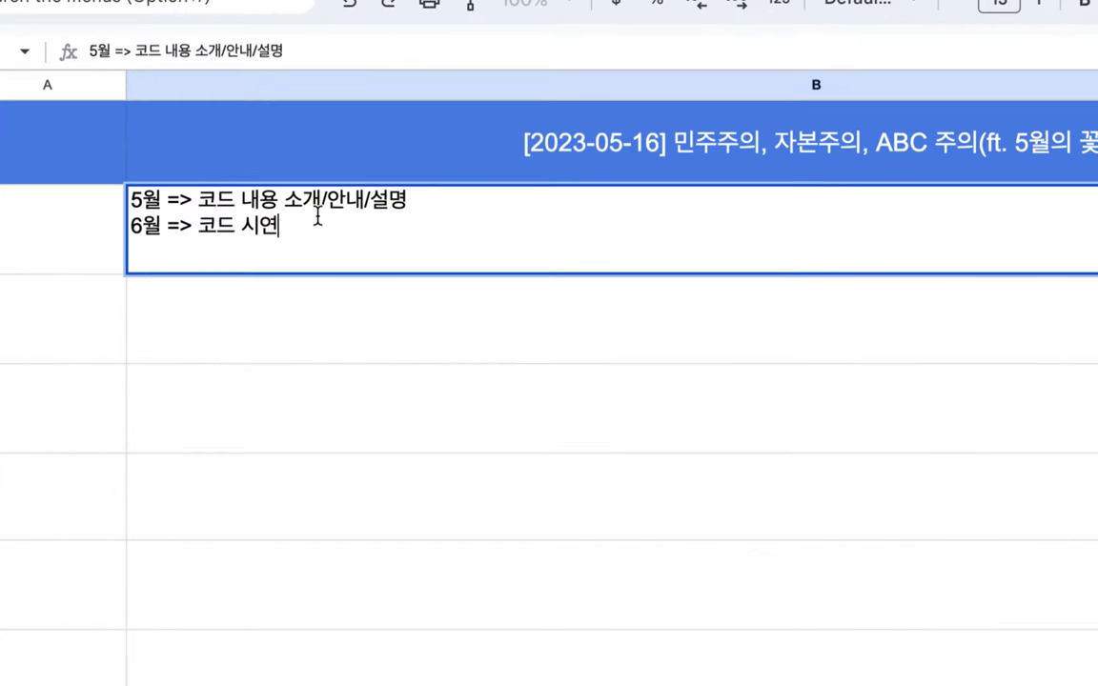
type("=> Beta Test")
left_click(317, 228)
double_click(324, 228)
type("Alphas")
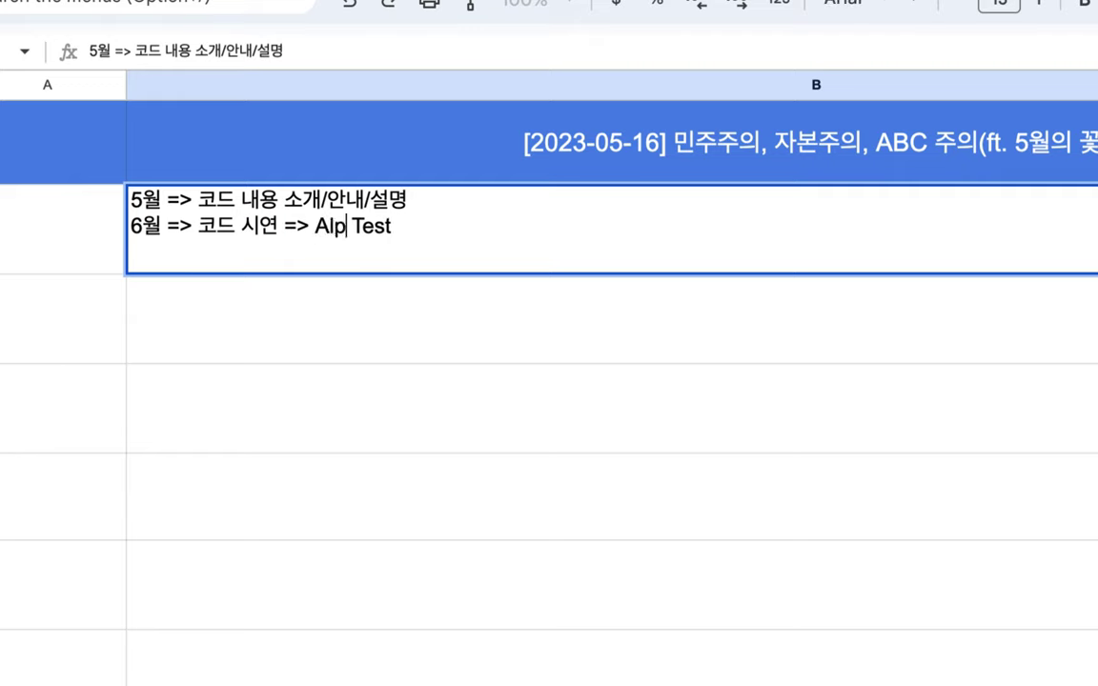
key("BackSpace")
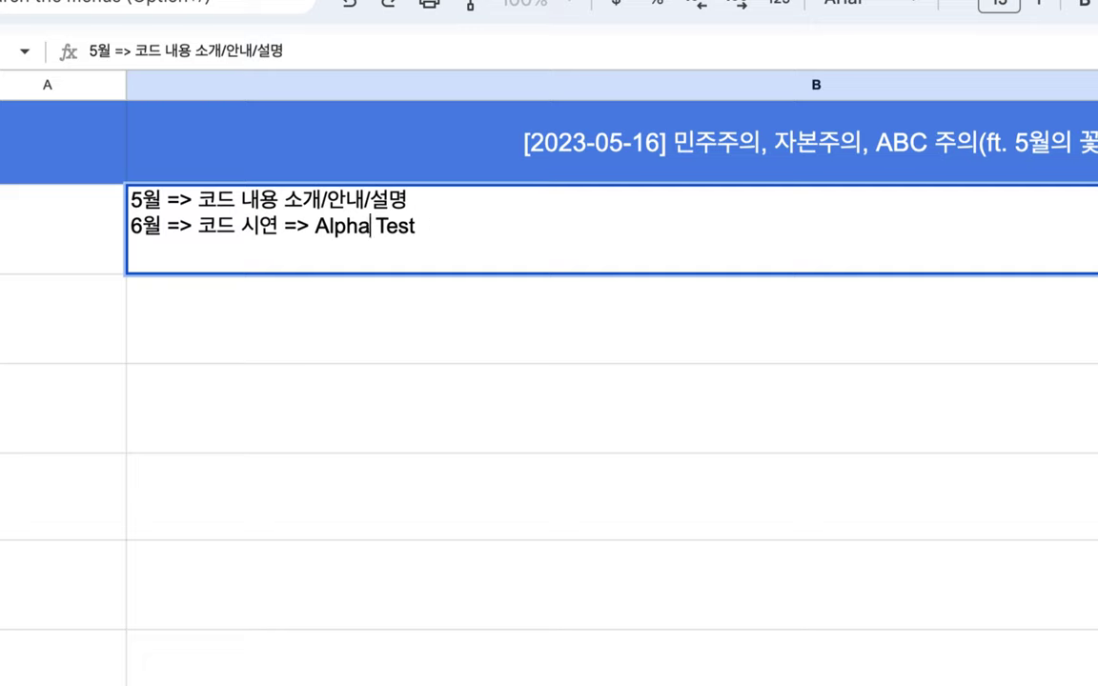
type("Phase =>")
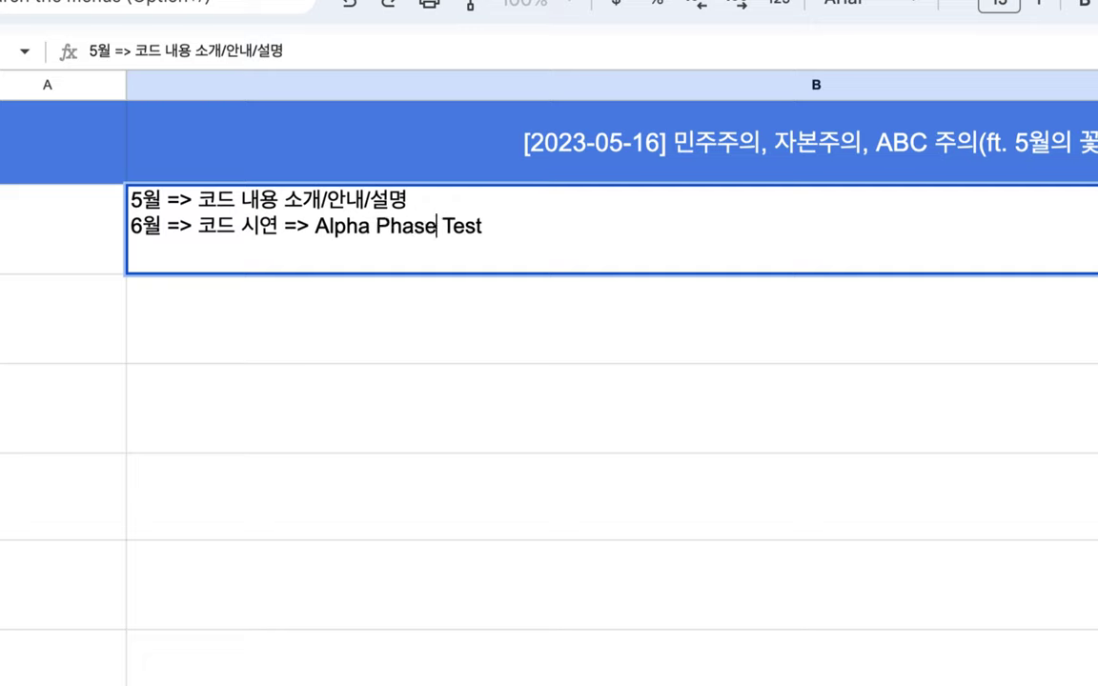
type(" Field")
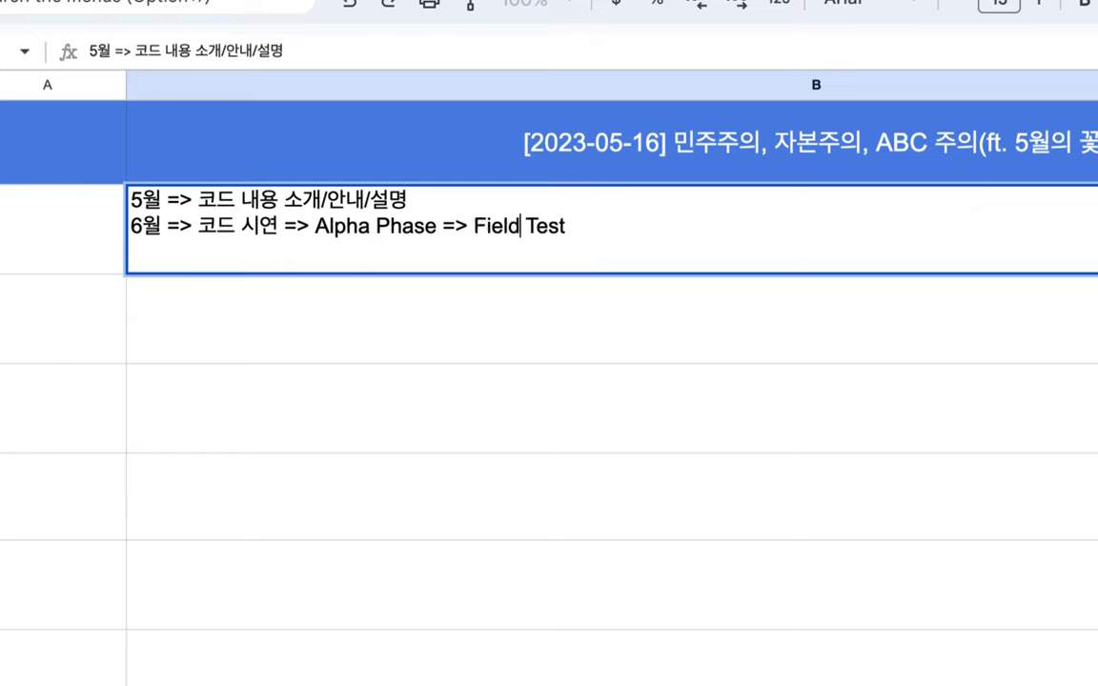
right_click(336, 229)
left_click(284, 270)
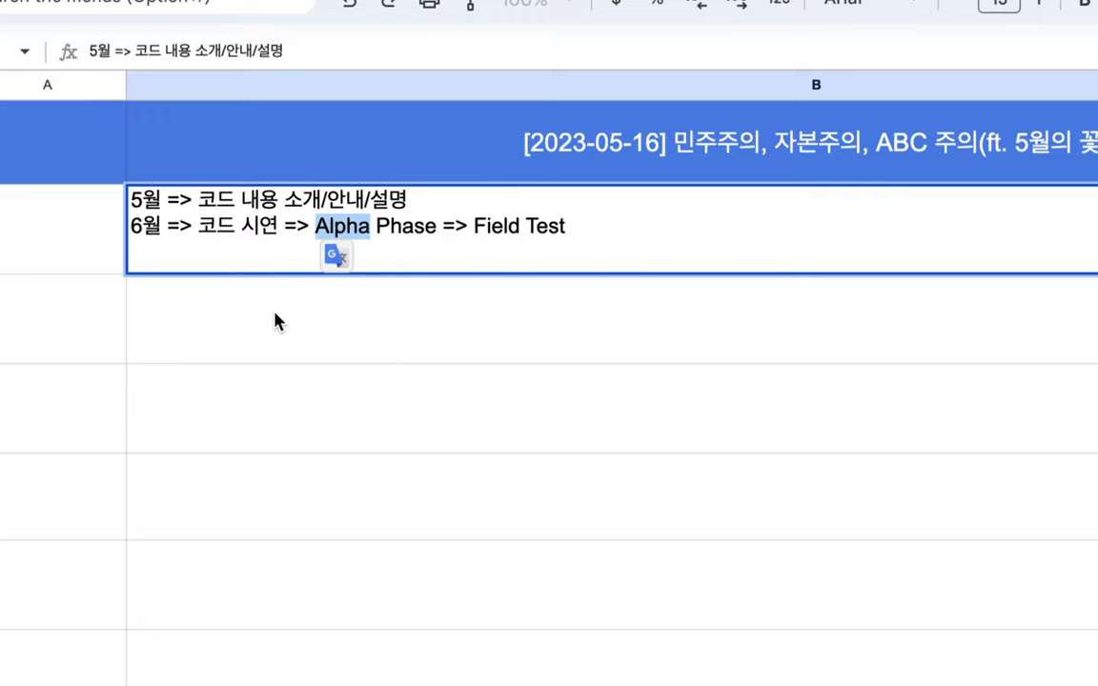
left_click(275, 321)
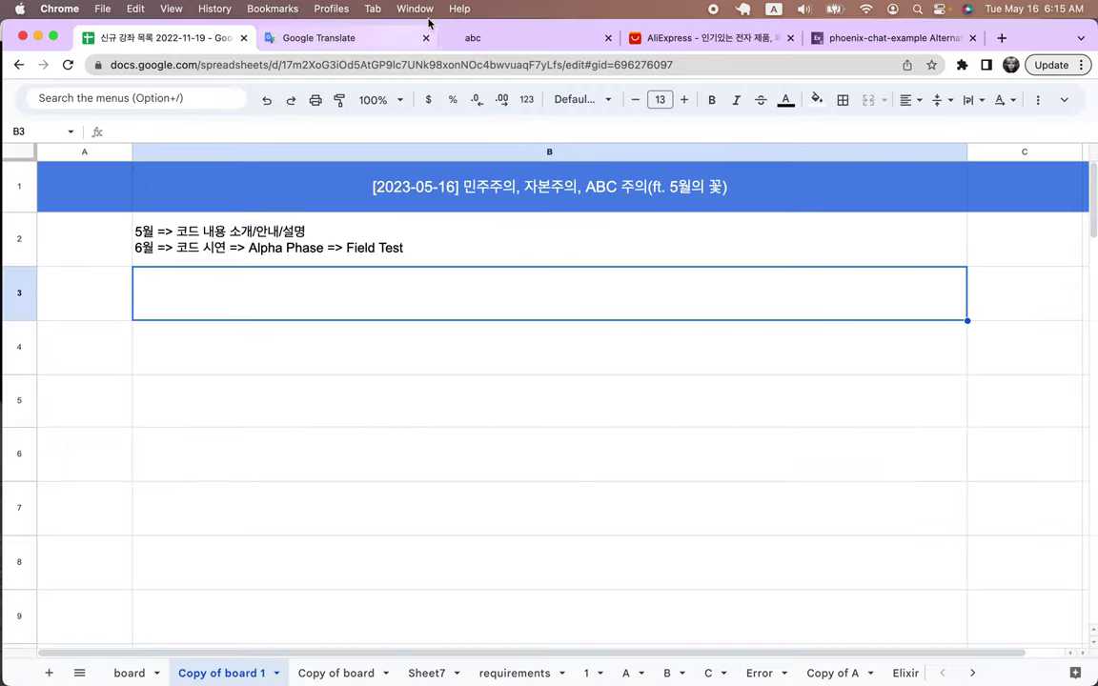
Step: View the ABC site's Find Groups page, then review the May and June plan lines in cell B2 of the spreadsheet
left_click(496, 38)
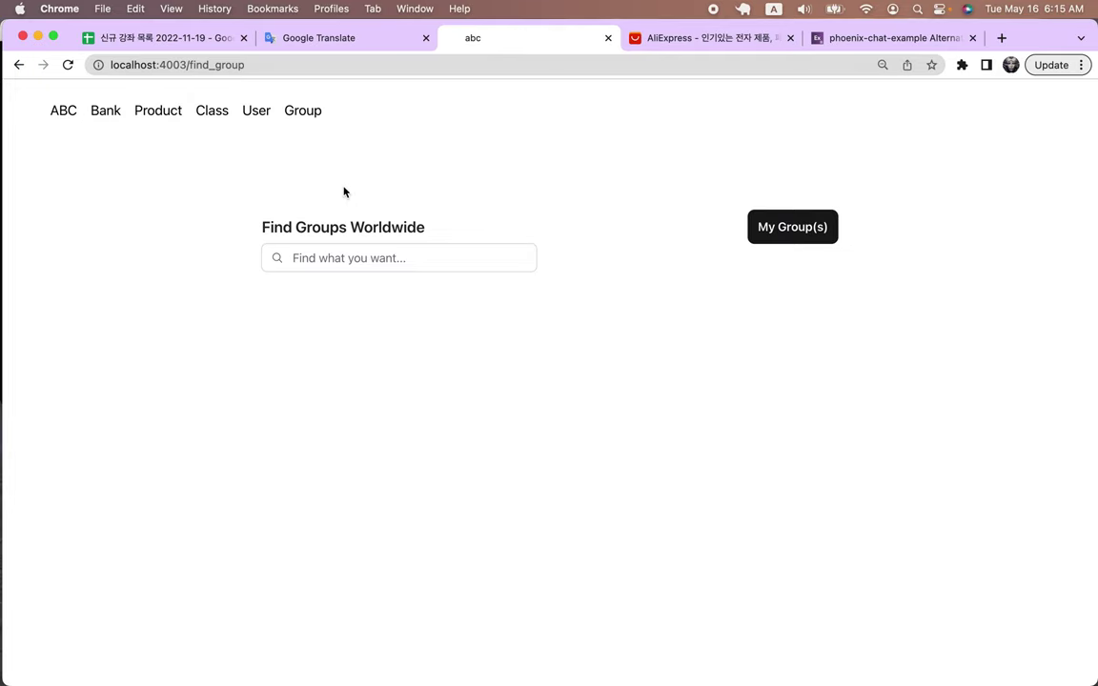
left_click(196, 38)
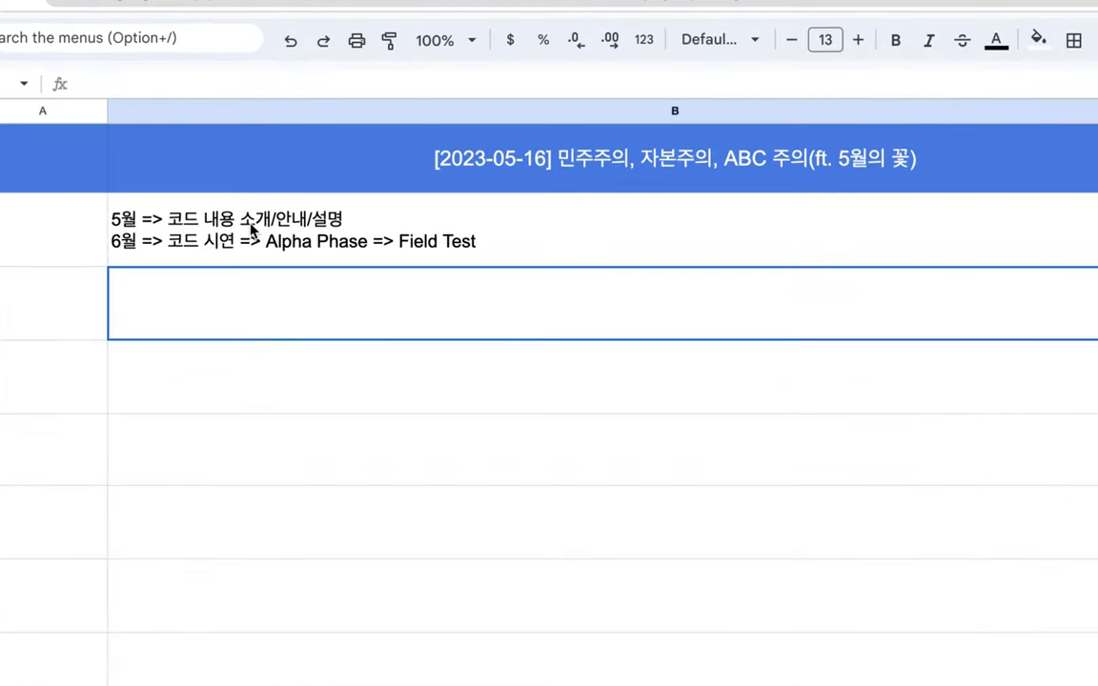
double_click(253, 229)
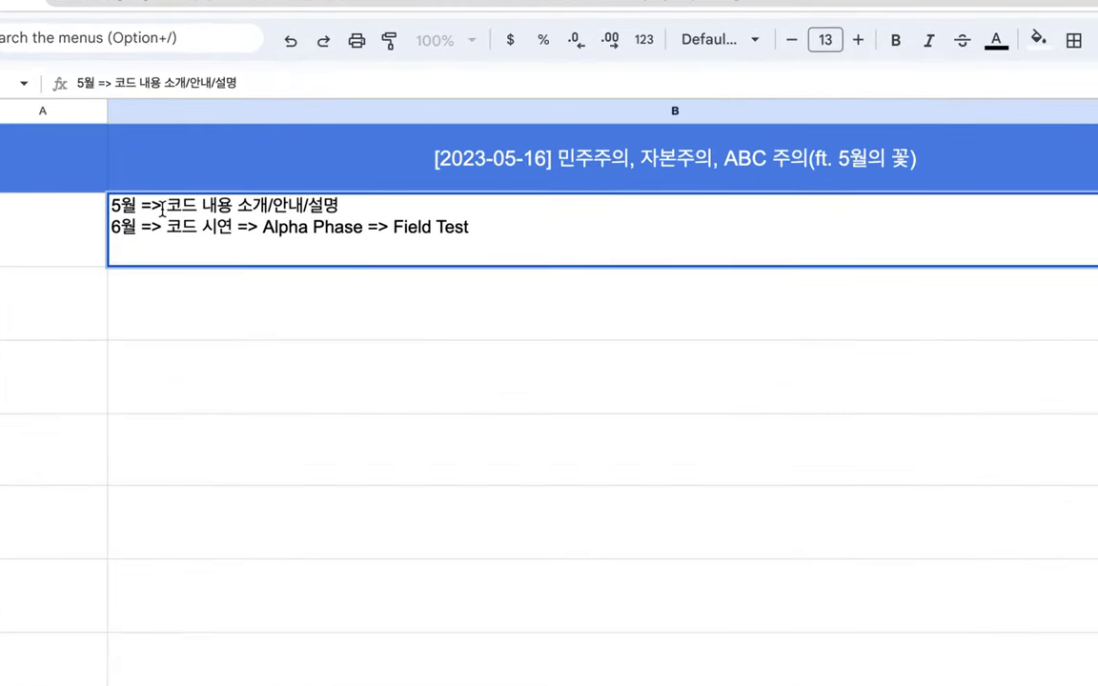
left_click_drag(163, 205, 375, 205)
left_click_drag(181, 227, 364, 228)
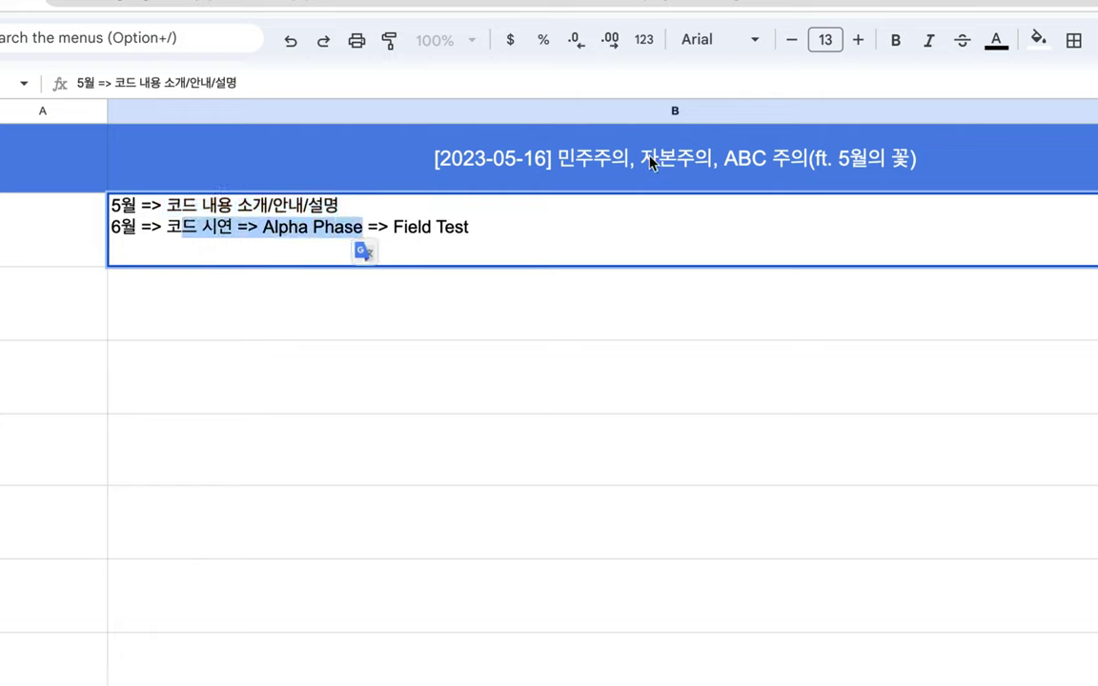
left_click(296, 321)
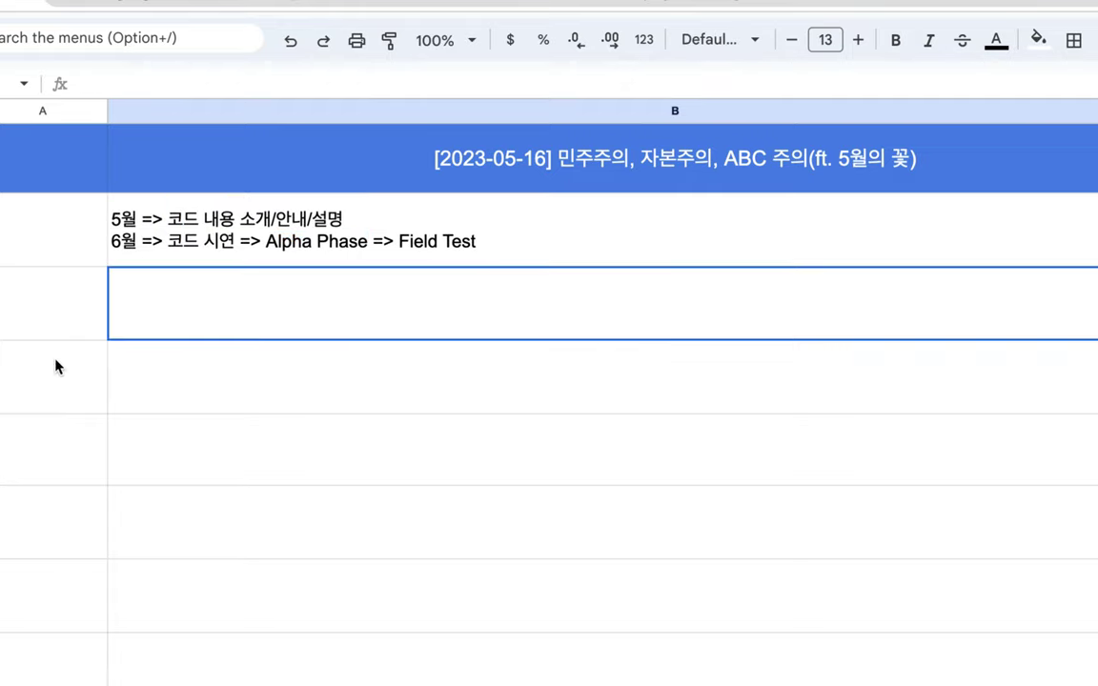
Step: Start the note in cell B3 with "산업화 => 자본주의(하부 구조 = 생산력의 변화"
double_click(238, 291)
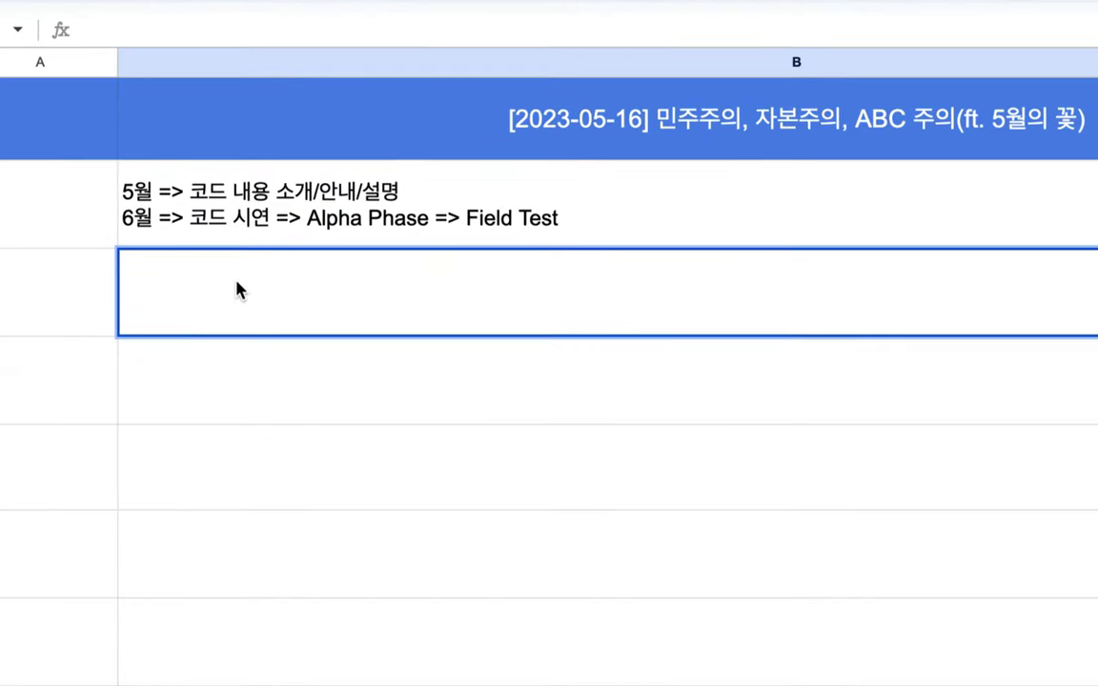
type("ㅅ산업화 ")
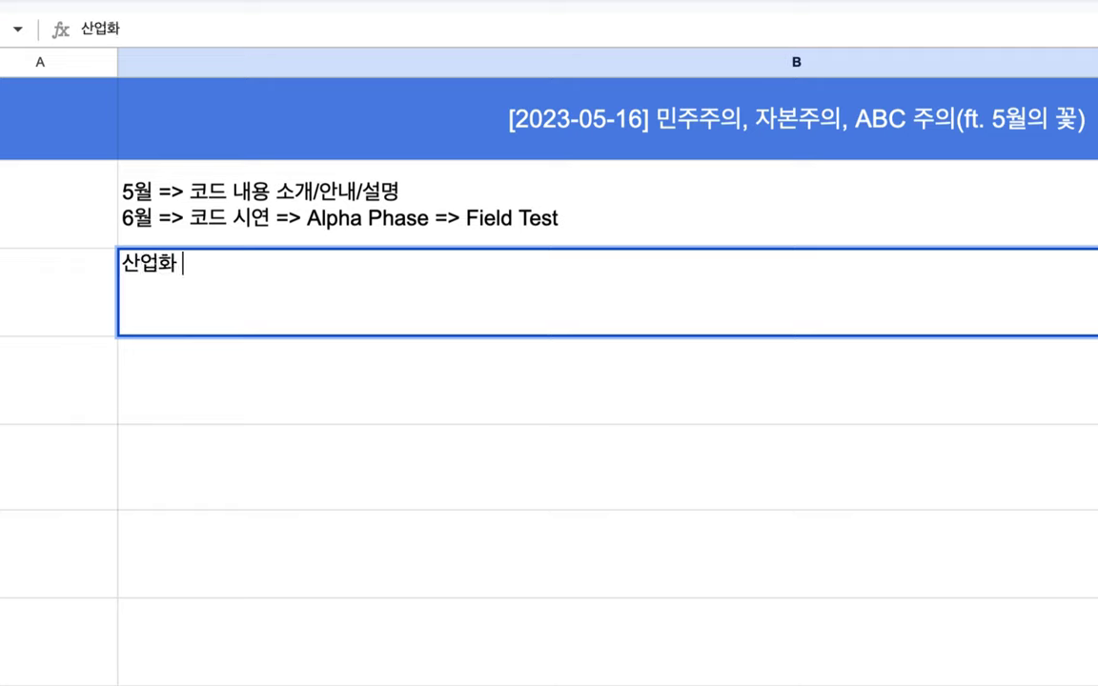
type("=>")
type(" 자본주의")
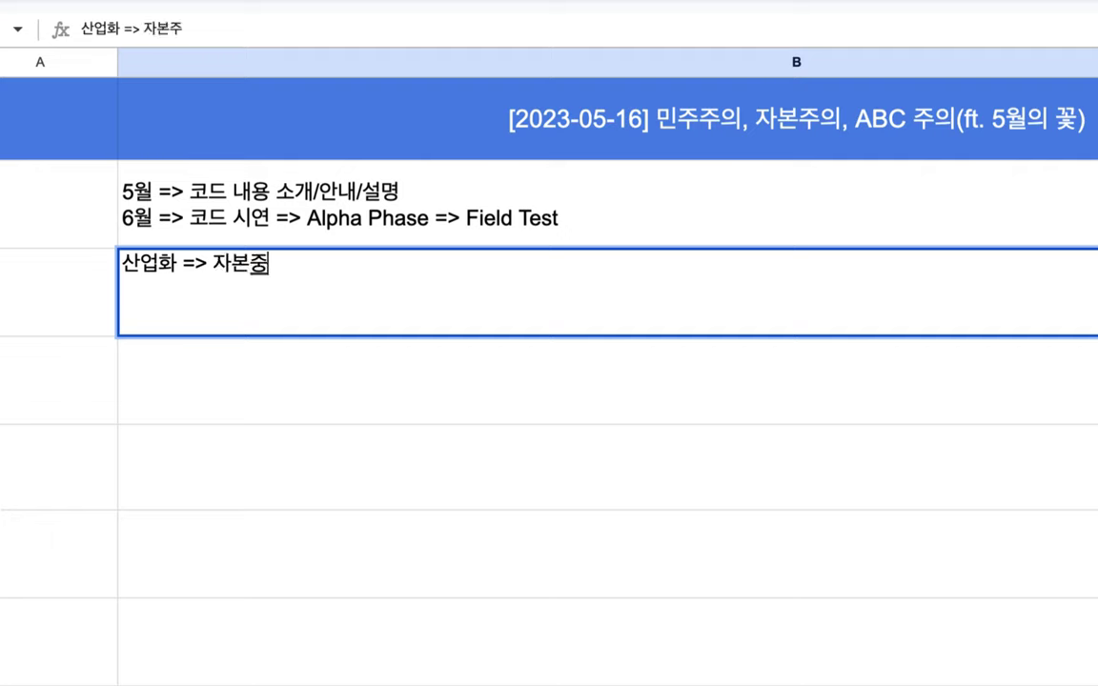
type("(하부 구조 ")
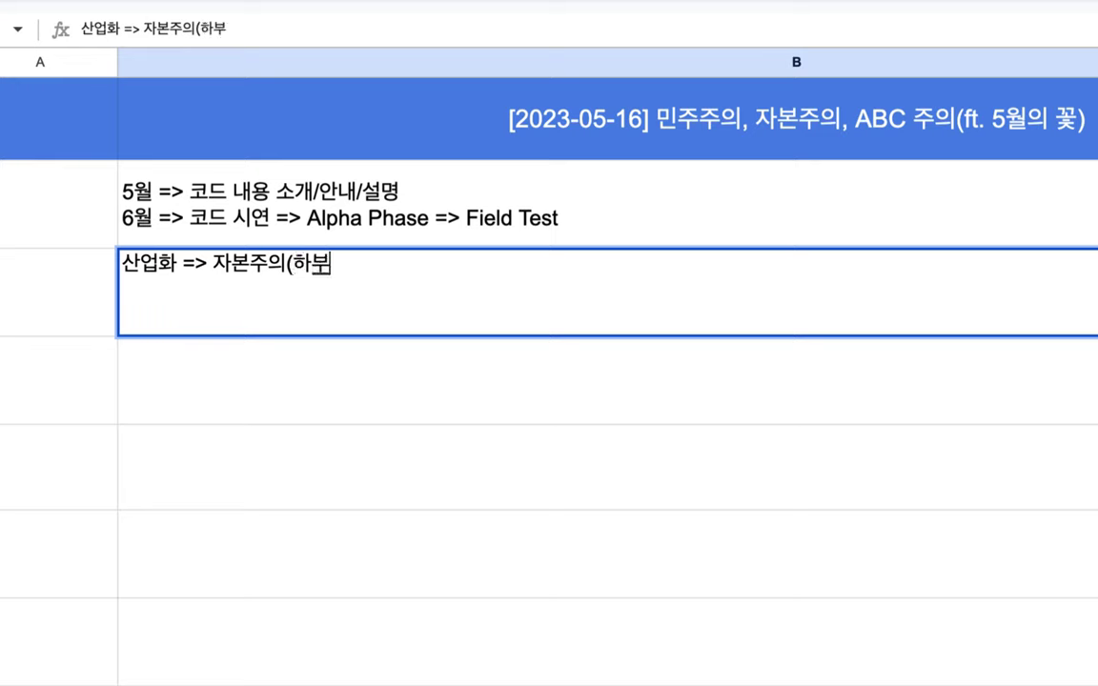
type("= 생")
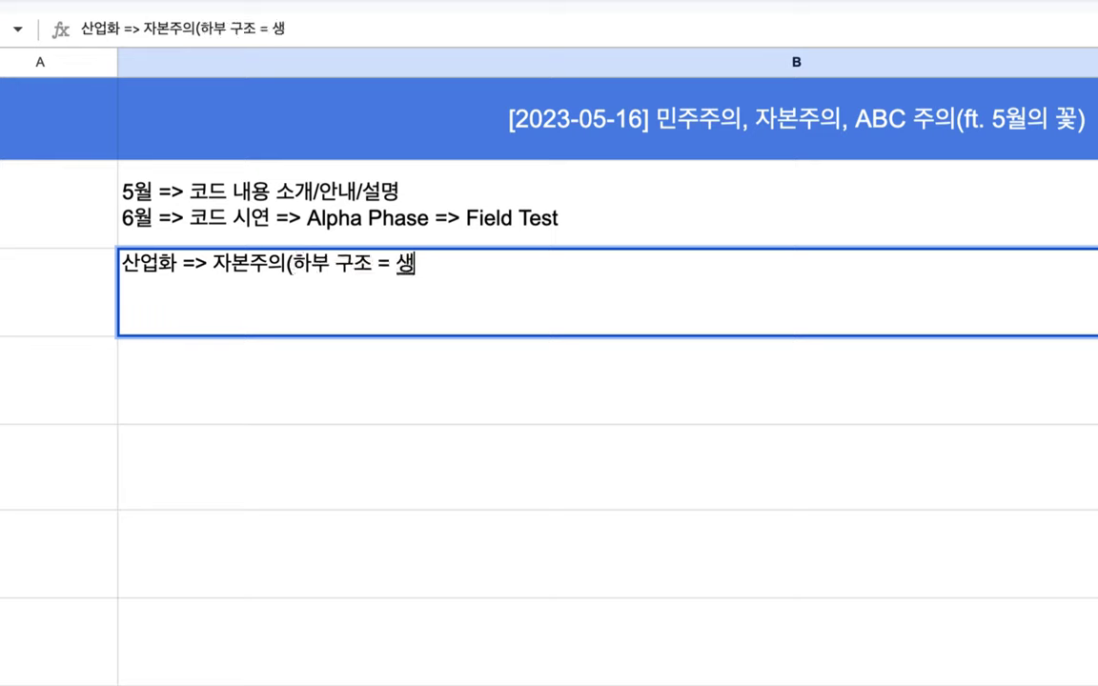
type("산력의 변화")
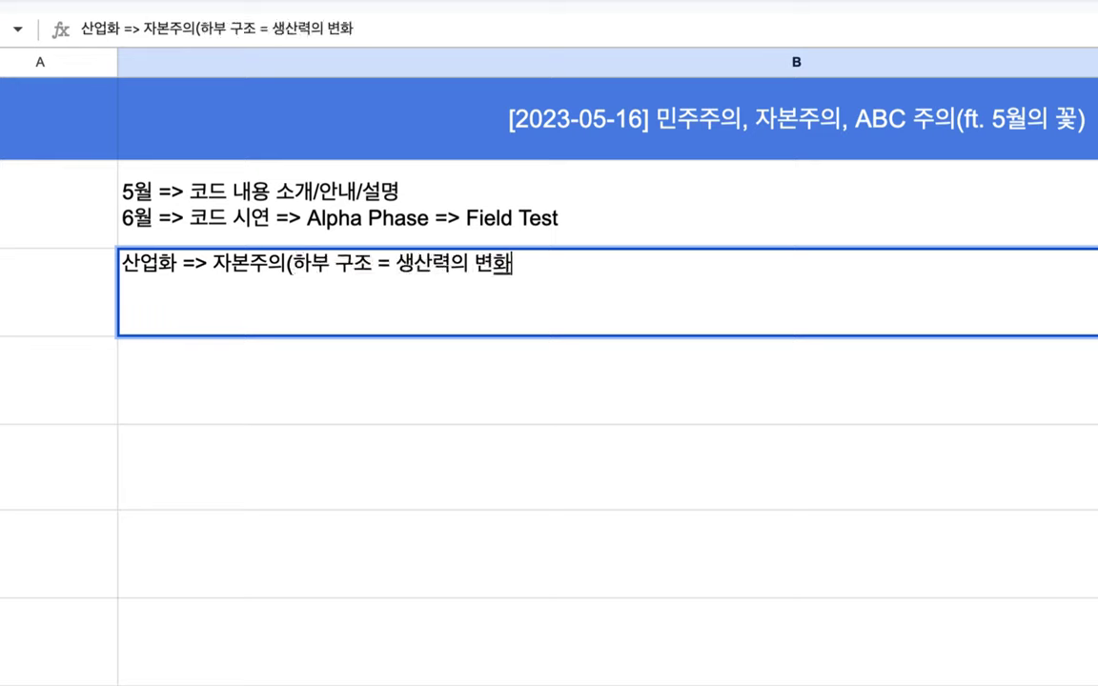
Step: Close the parenthesis in cell B3 and continue the line with "=> 민주주의(상부구조 = 체제) =>"
type(") => 민주주의 ")
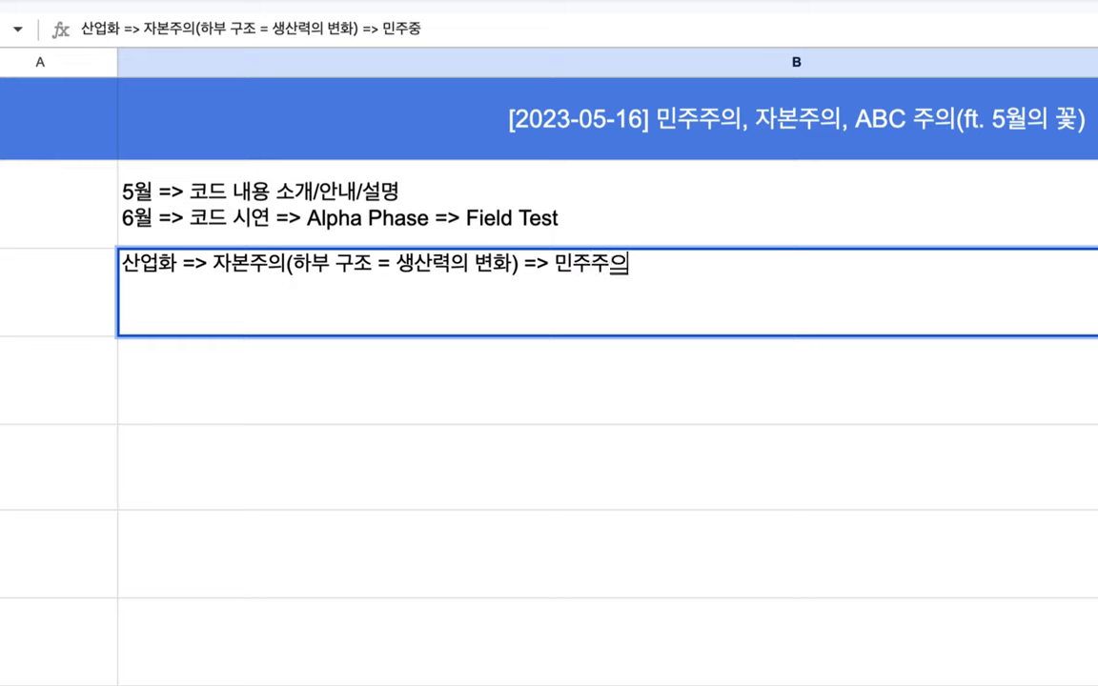
type("(상 부")
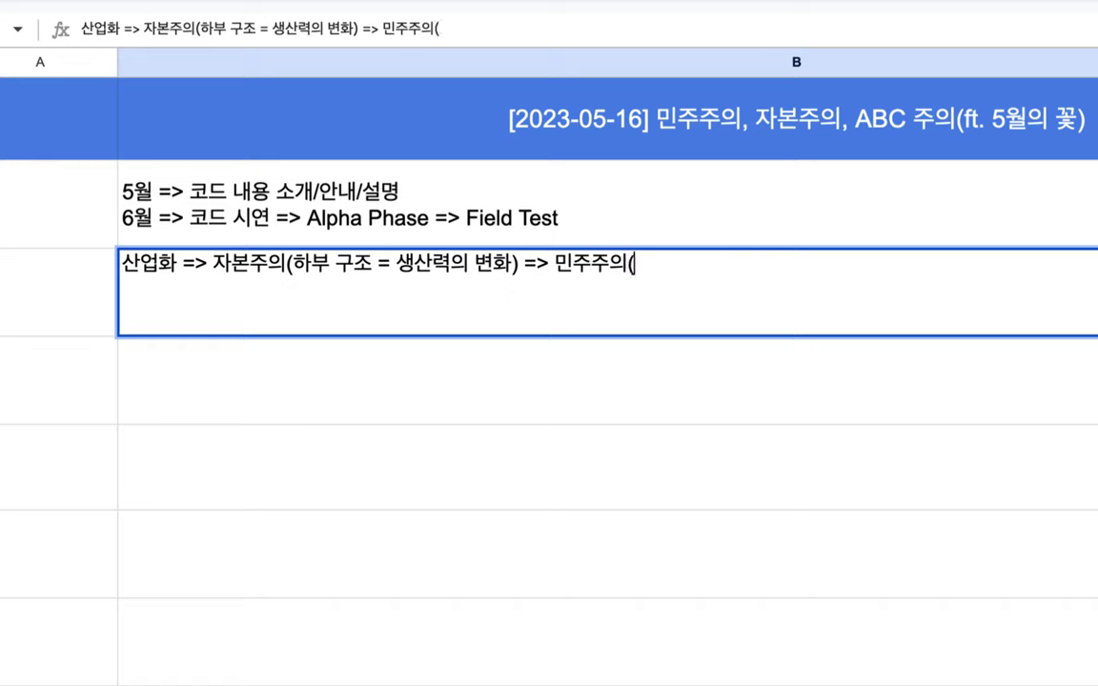
key("BackSpace")
key("BackSpace")
key("BackSpace")
type("부구조 ")
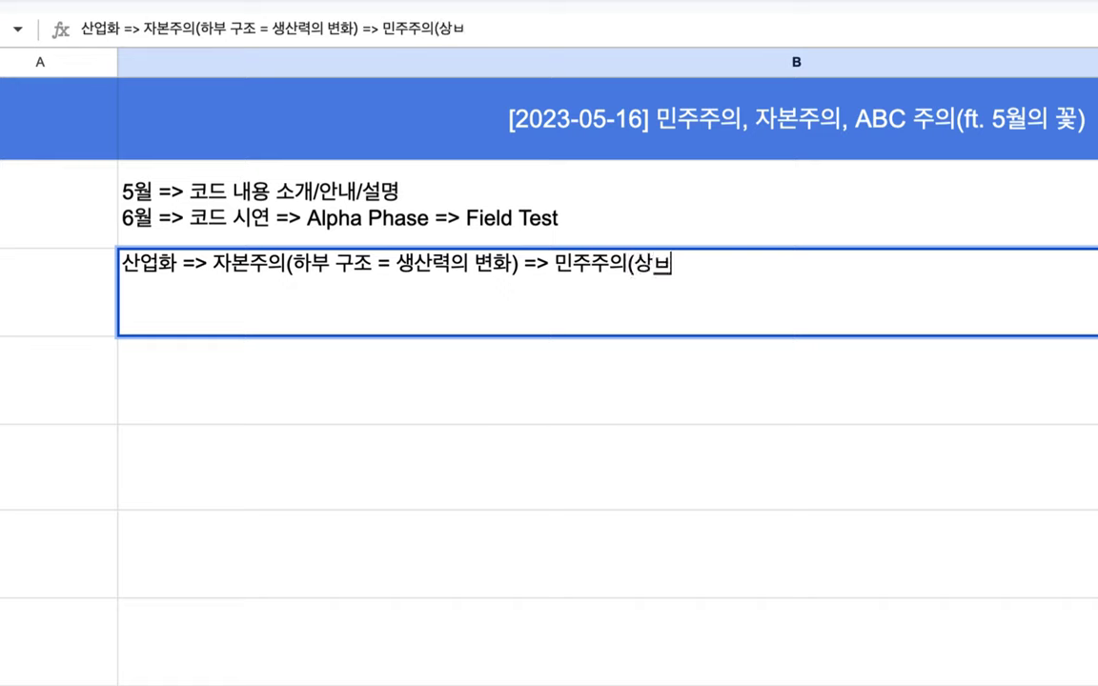
type("=")
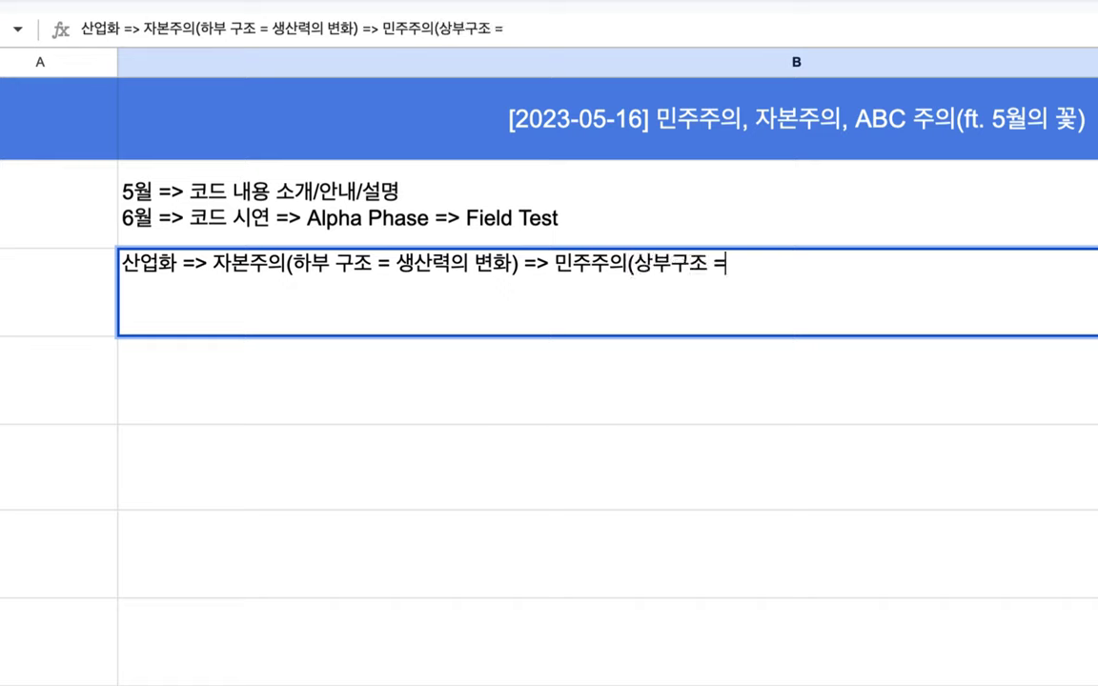
type(" 체제)")
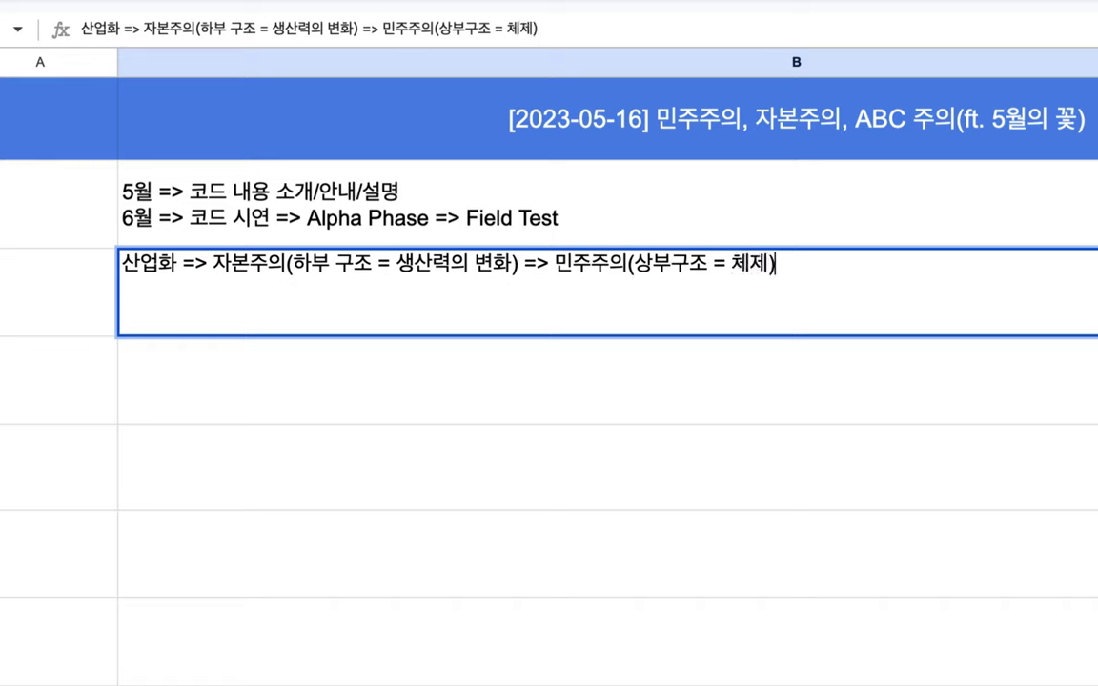
type(" => 2")
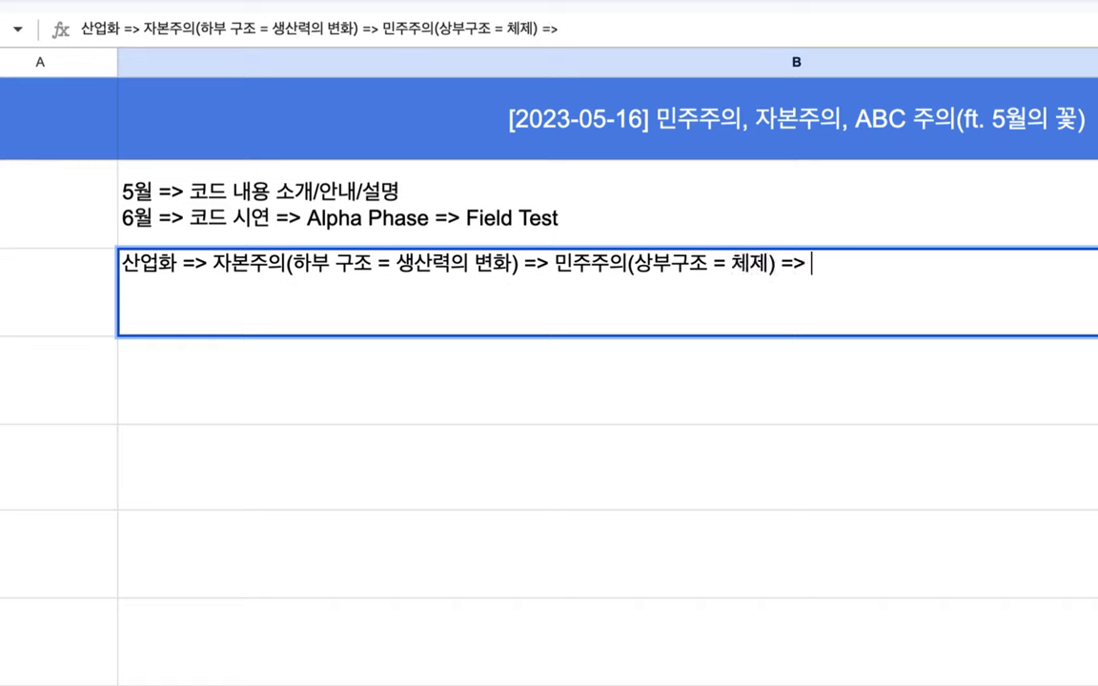